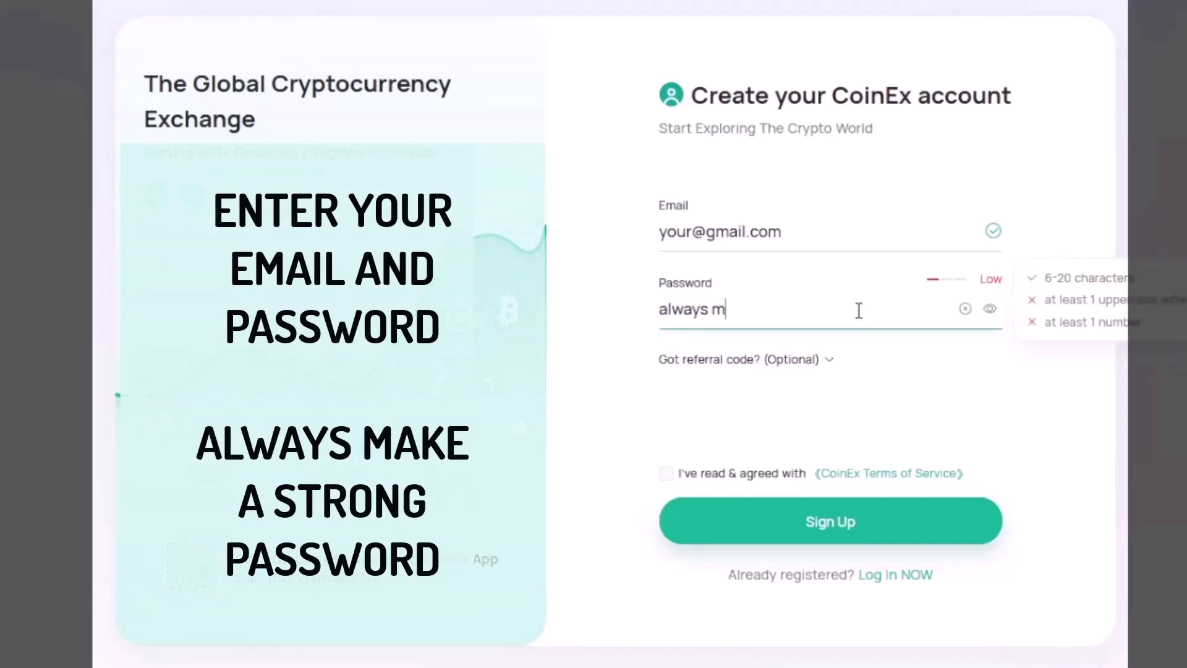
Step: Finish the strong password, accept the Terms of Service and submit the sign-up
text(ng pas)
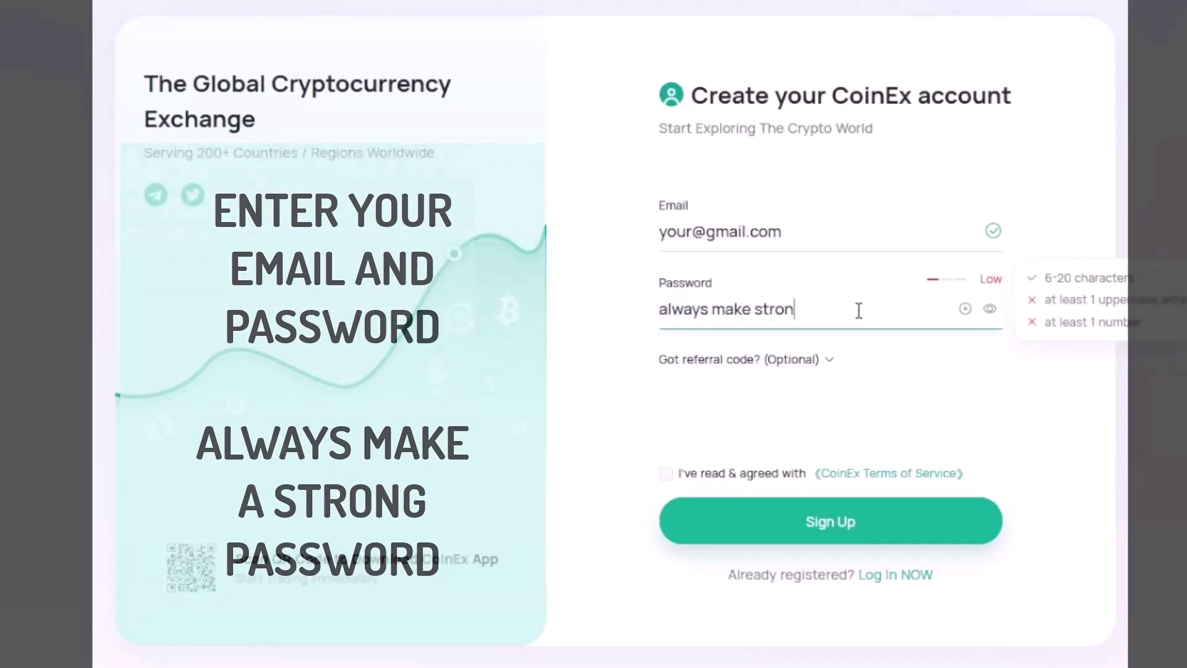
text(sword)
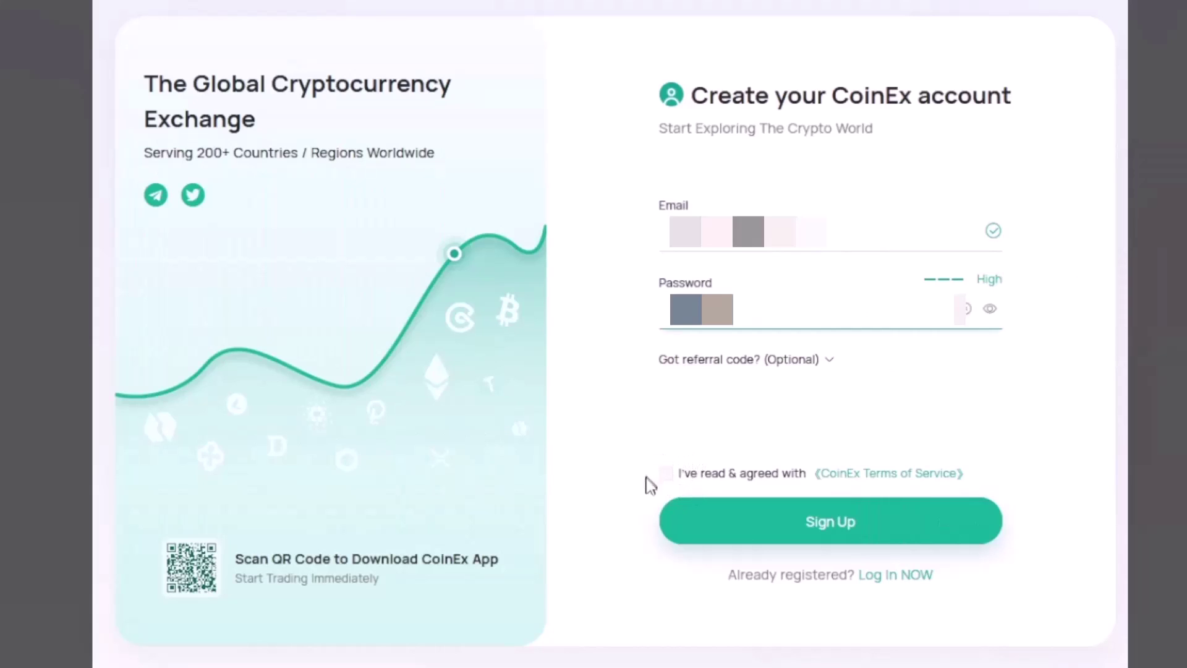
click(666, 475)
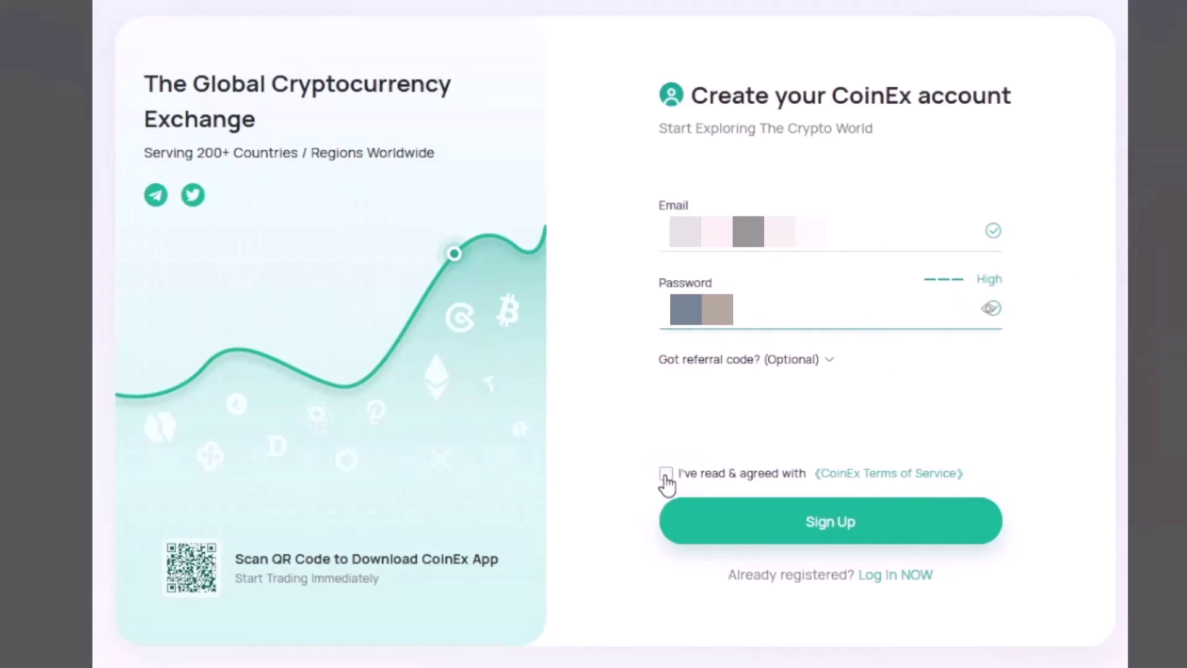
click(827, 521)
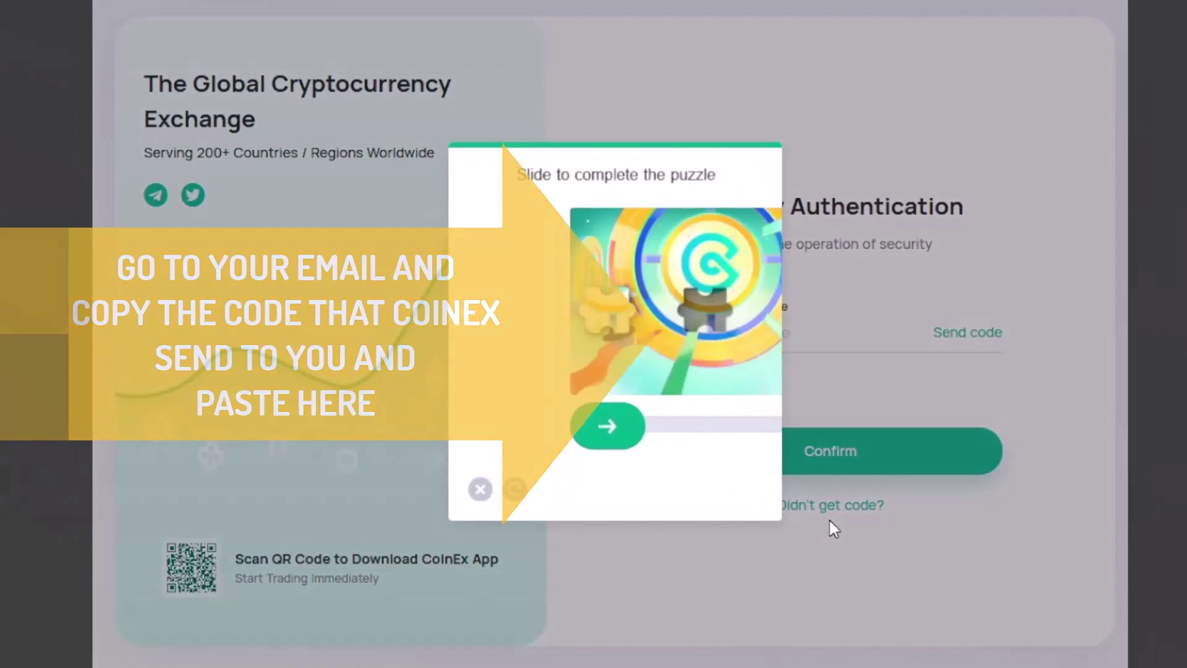
Step: Solve the slider captcha and paste the emailed verification code
drag(505, 430, 607, 431)
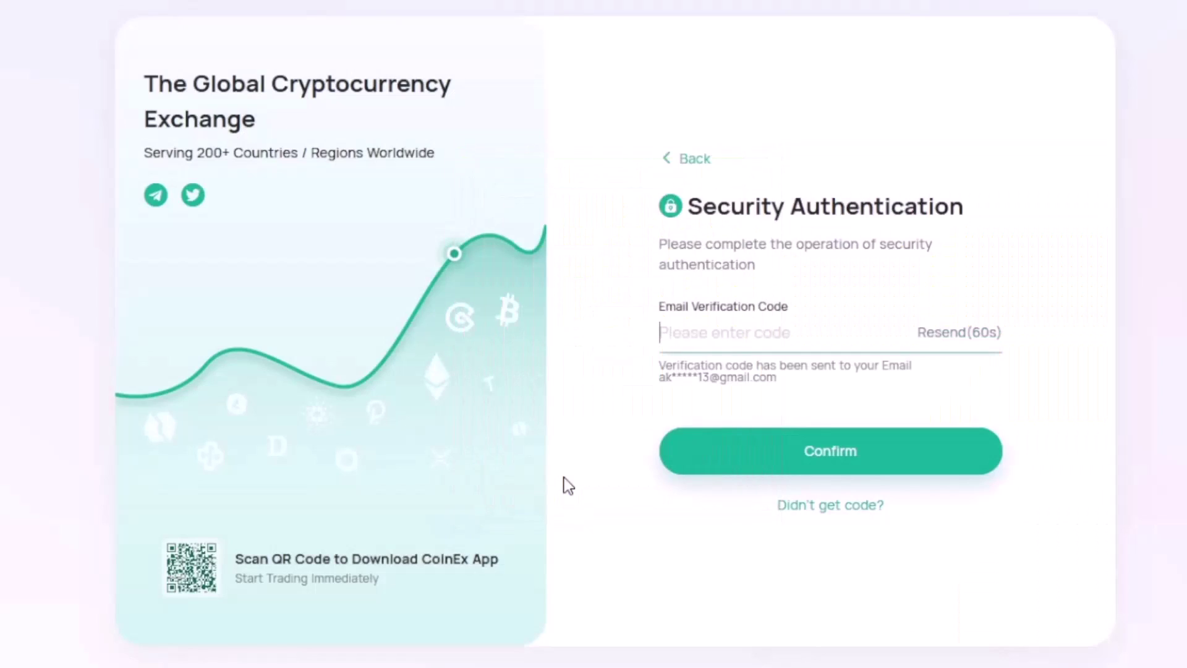
click(705, 340)
right_click(705, 339)
click(752, 480)
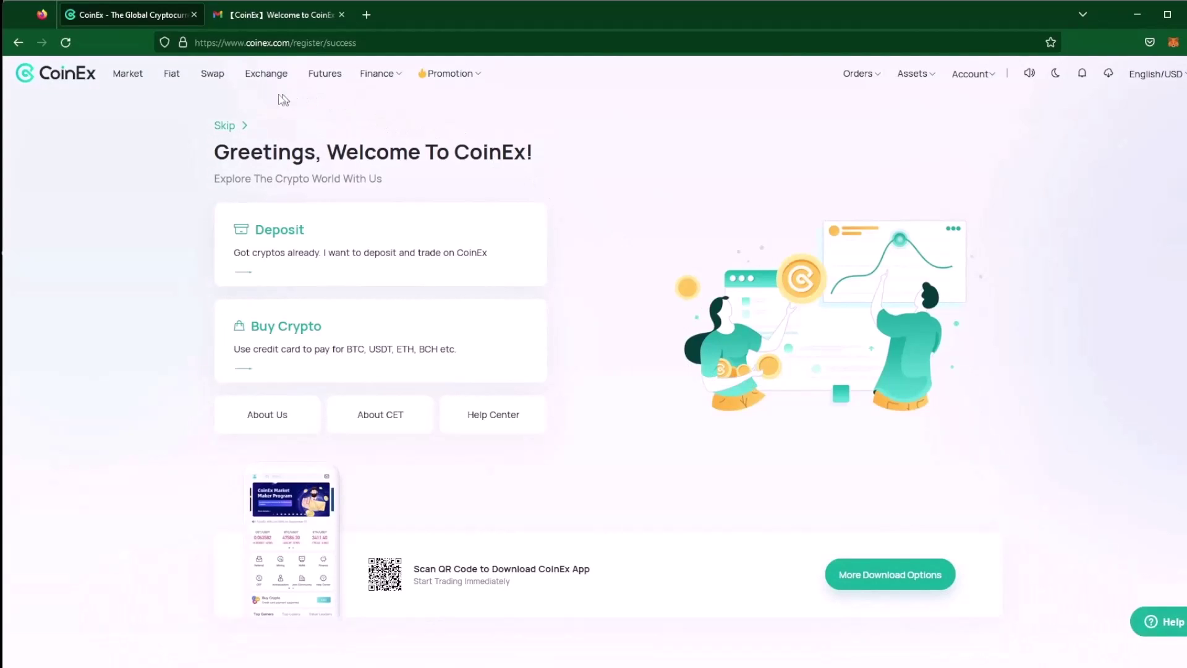
drag(215, 152, 558, 154)
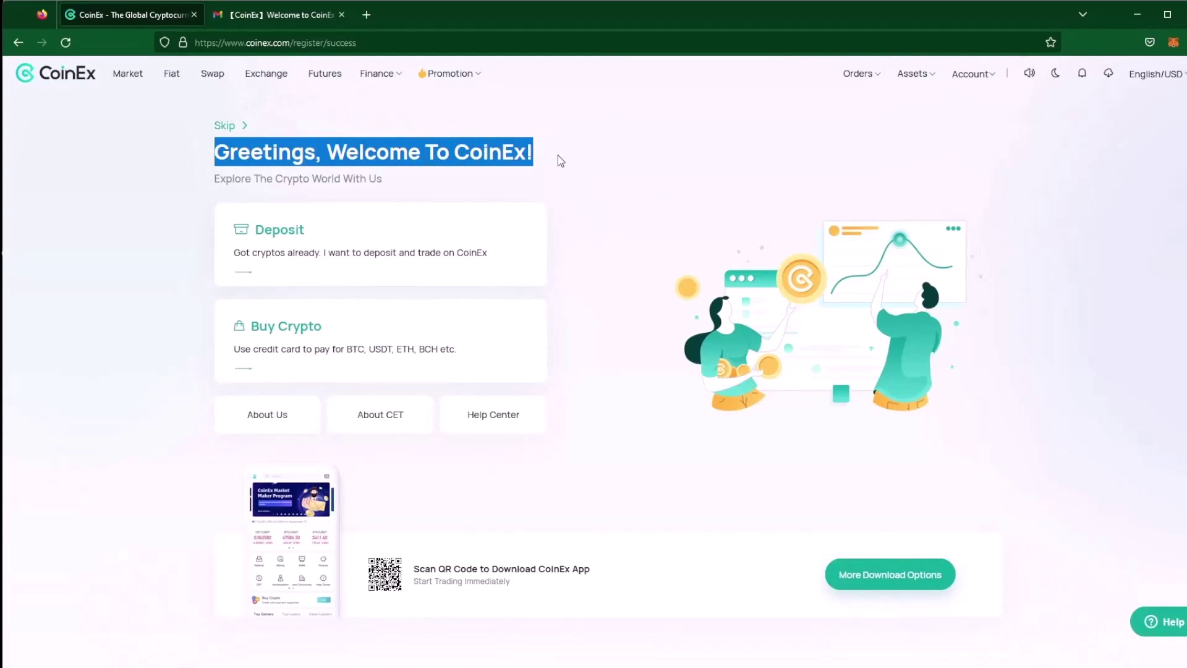
click(558, 154)
drag(215, 152, 563, 160)
click(562, 160)
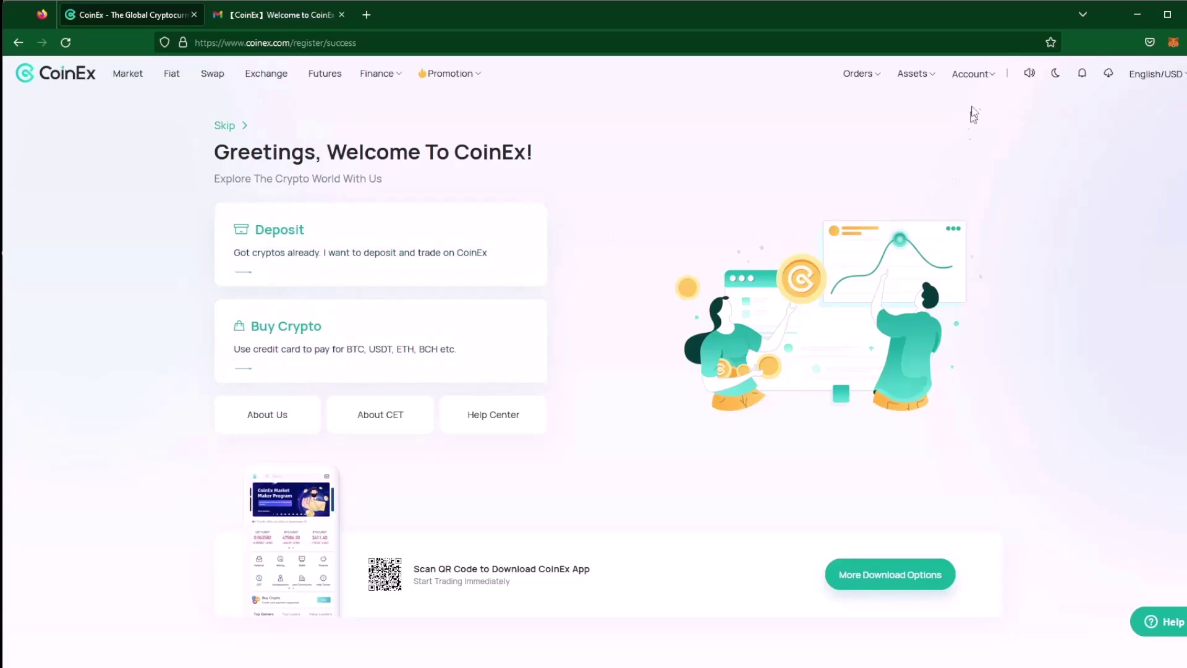
mouse_move(973, 80)
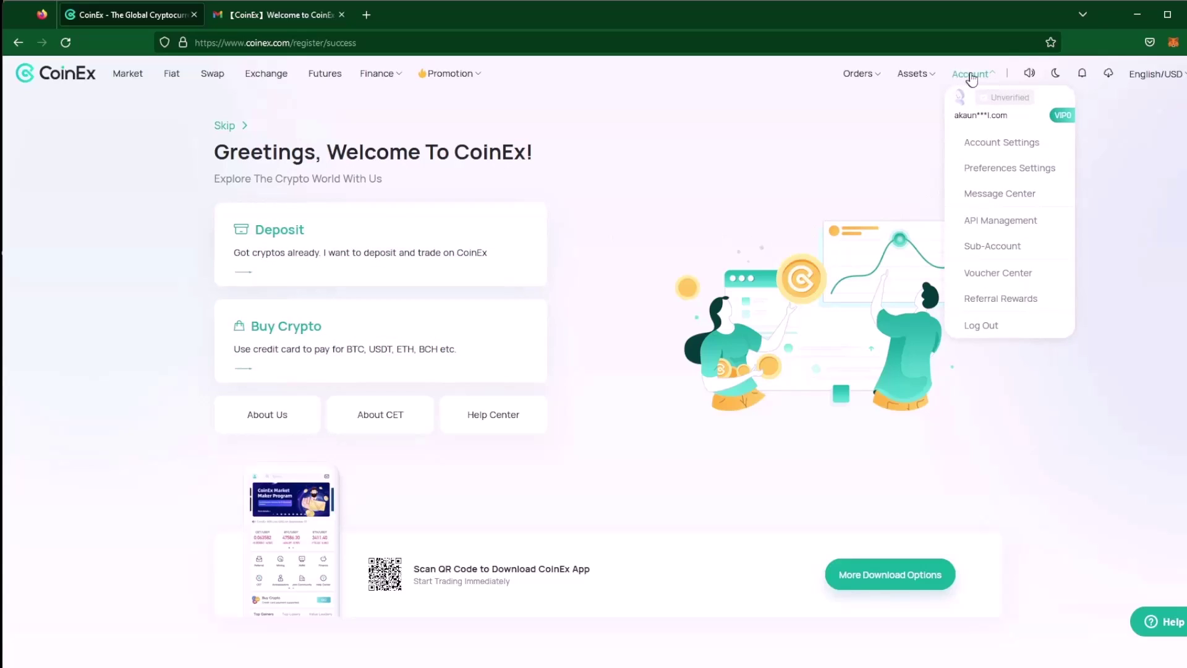
mouse_move(914, 75)
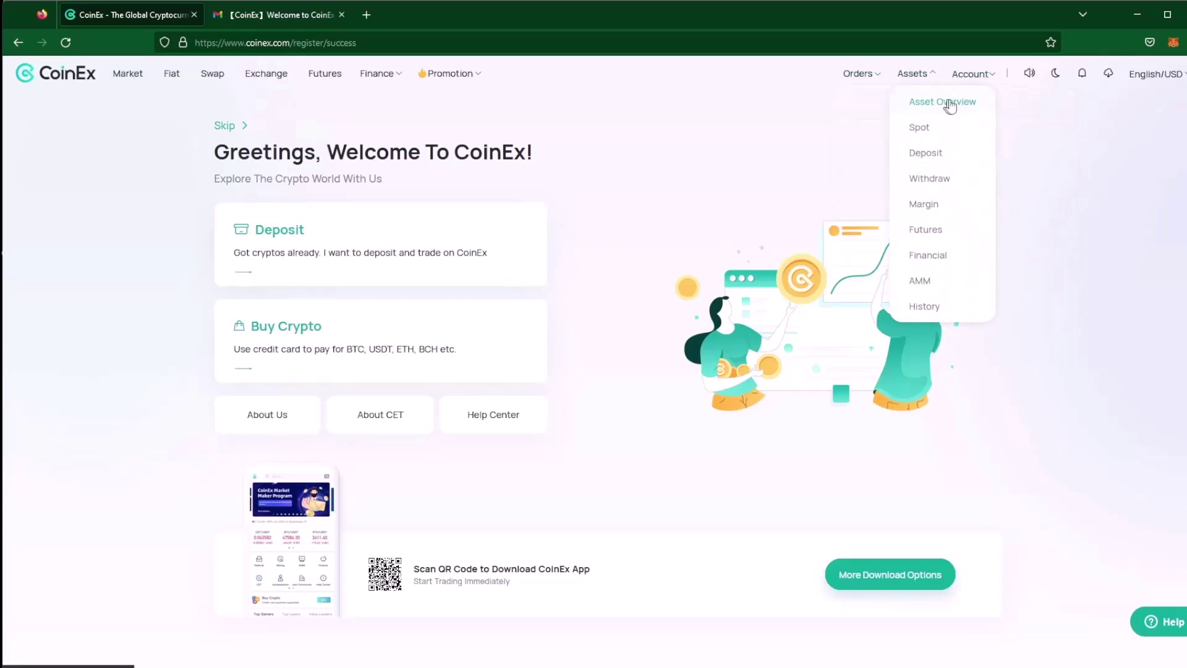
Step: Open Asset Overview's Spot account and scroll its list of zero-balance coins
click(927, 102)
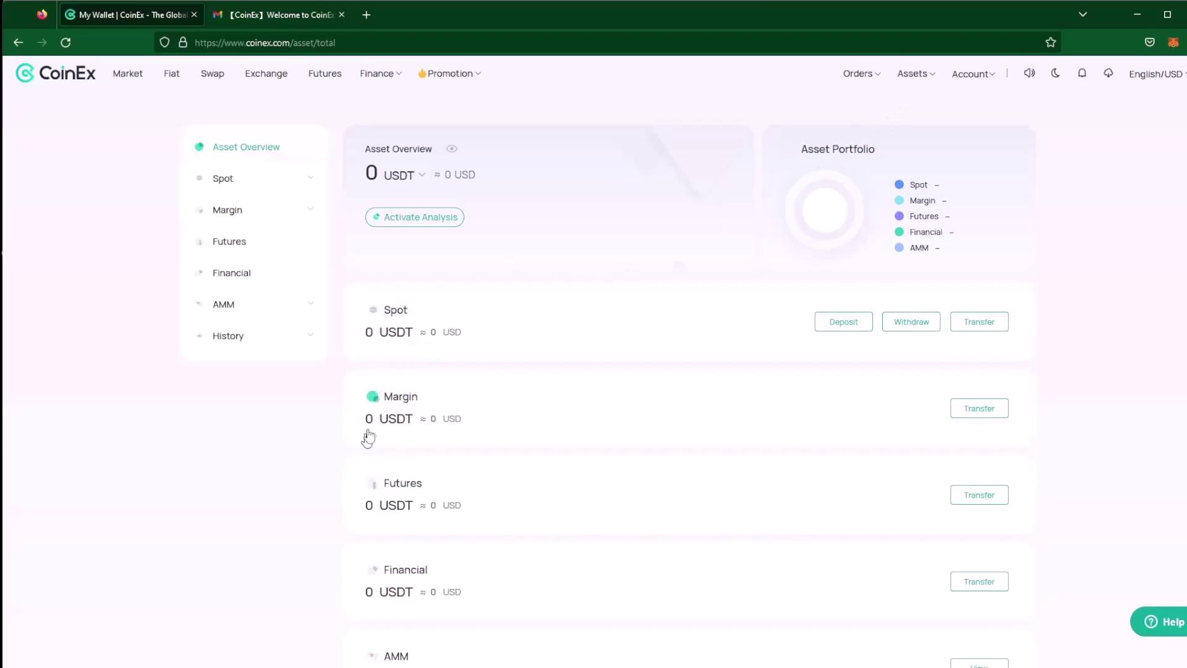
click(237, 184)
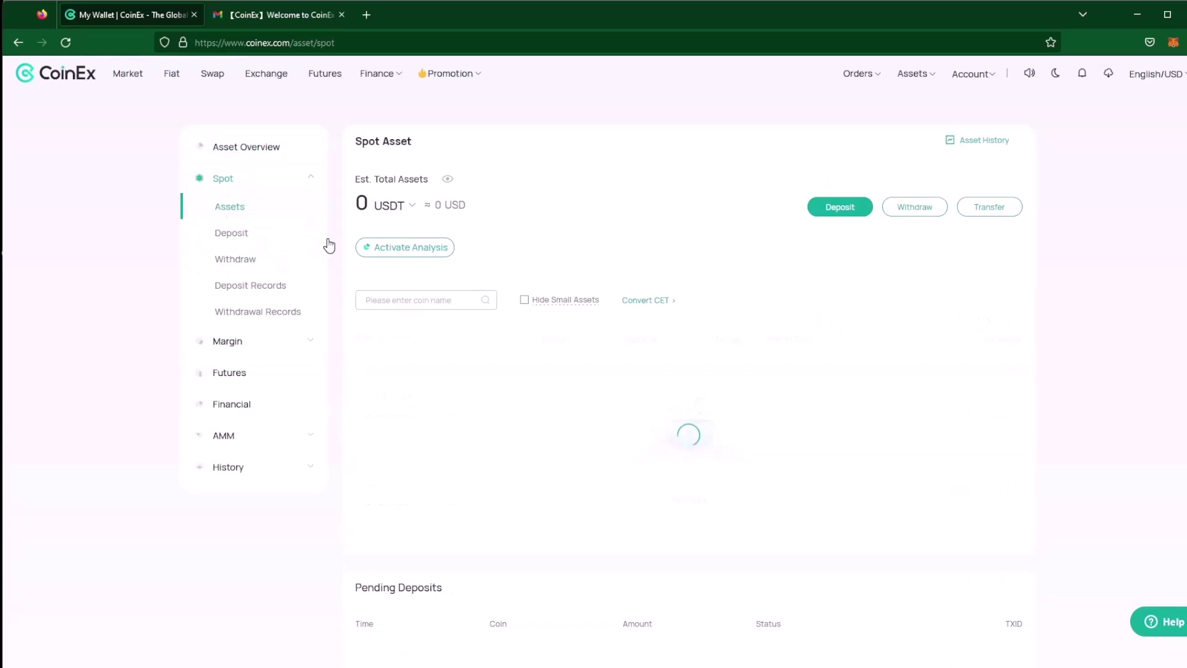
scroll(437, 387, down, 3)
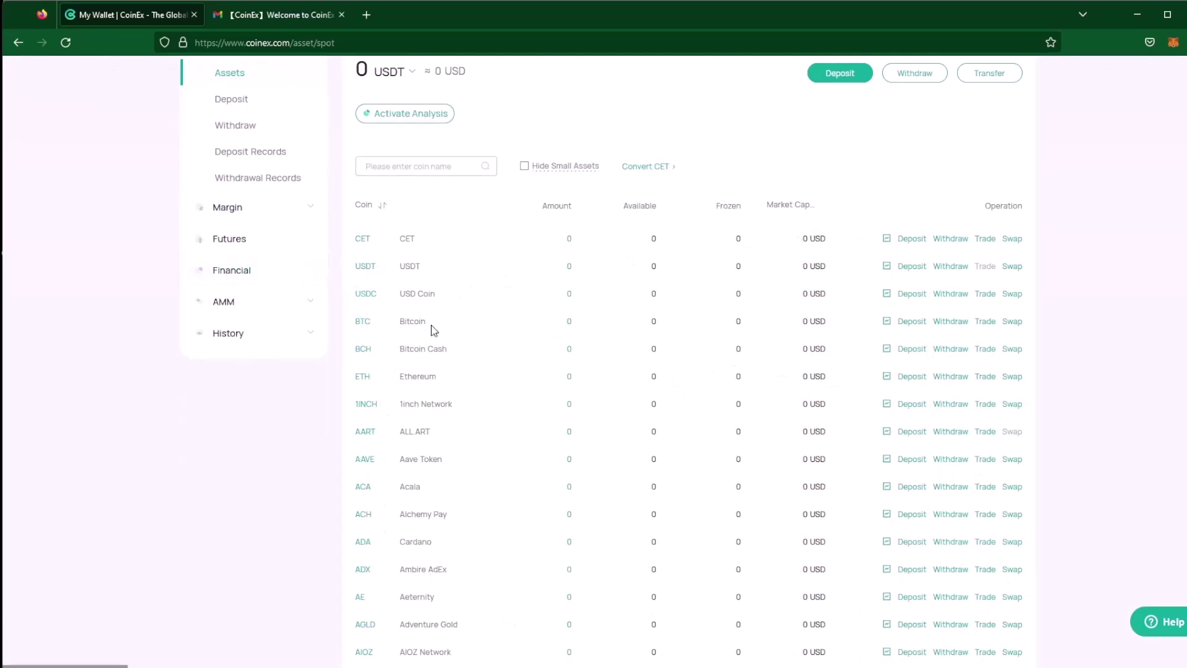
Step: Start a BTC deposit, dismiss the tutorial and accept the risk reminder to generate an address
click(909, 322)
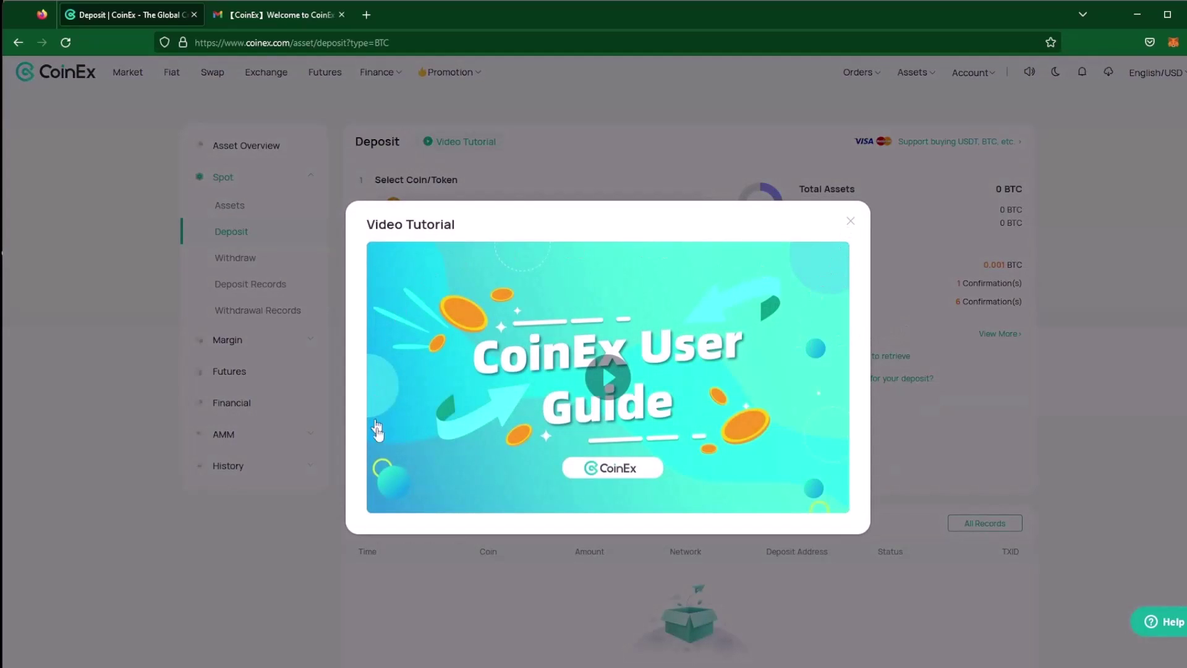
click(851, 221)
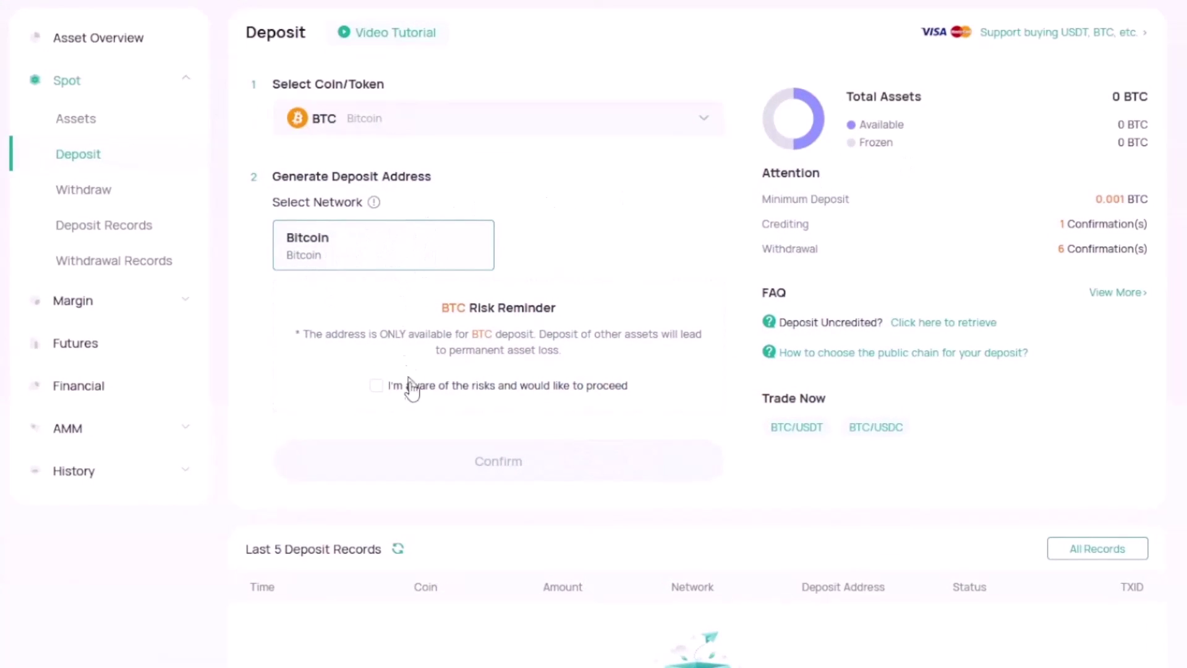
click(375, 386)
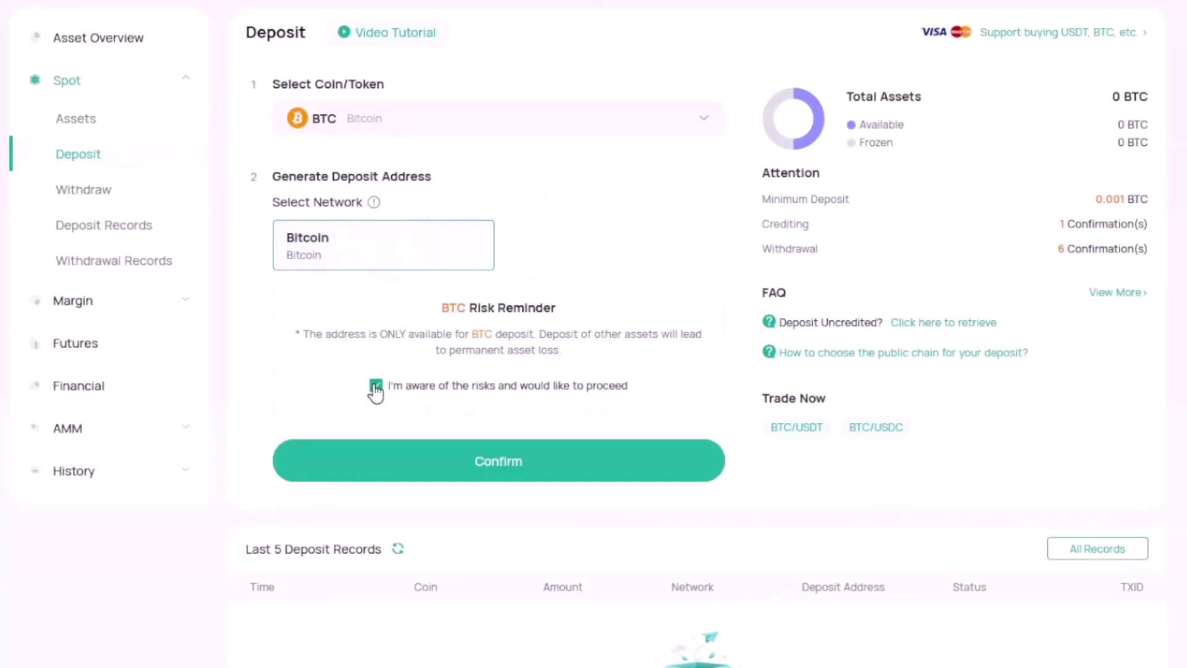
click(495, 468)
Step: Copy the generated Bitcoin deposit address to the clipboard
drag(286, 340, 608, 334)
click(609, 334)
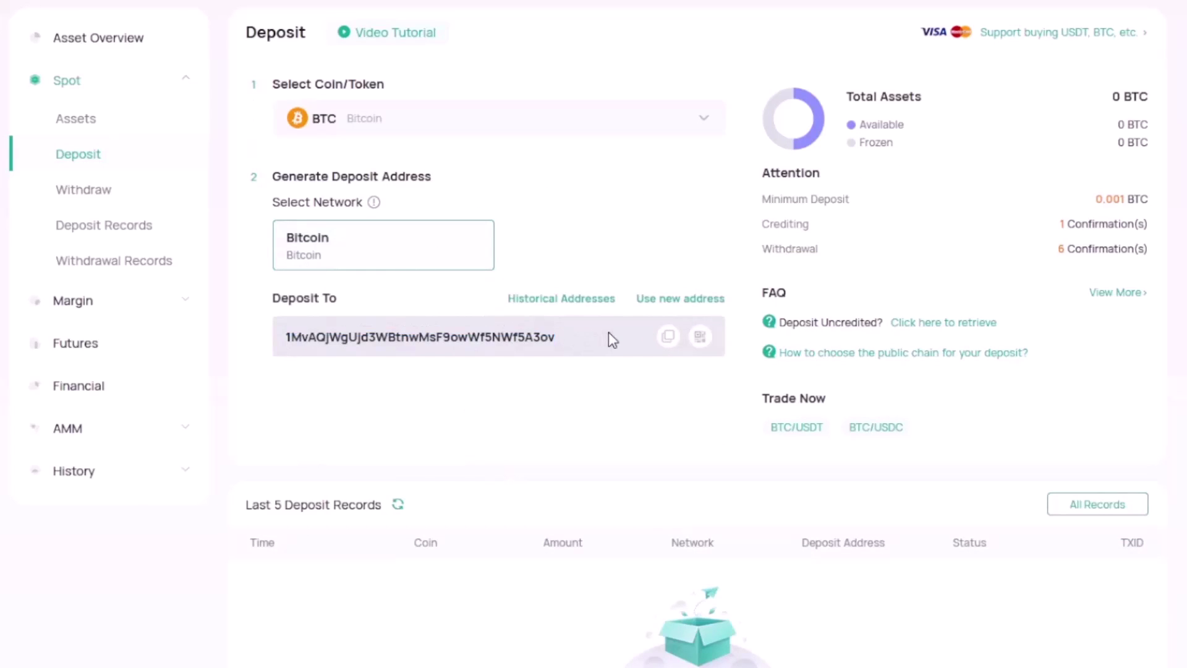
click(668, 340)
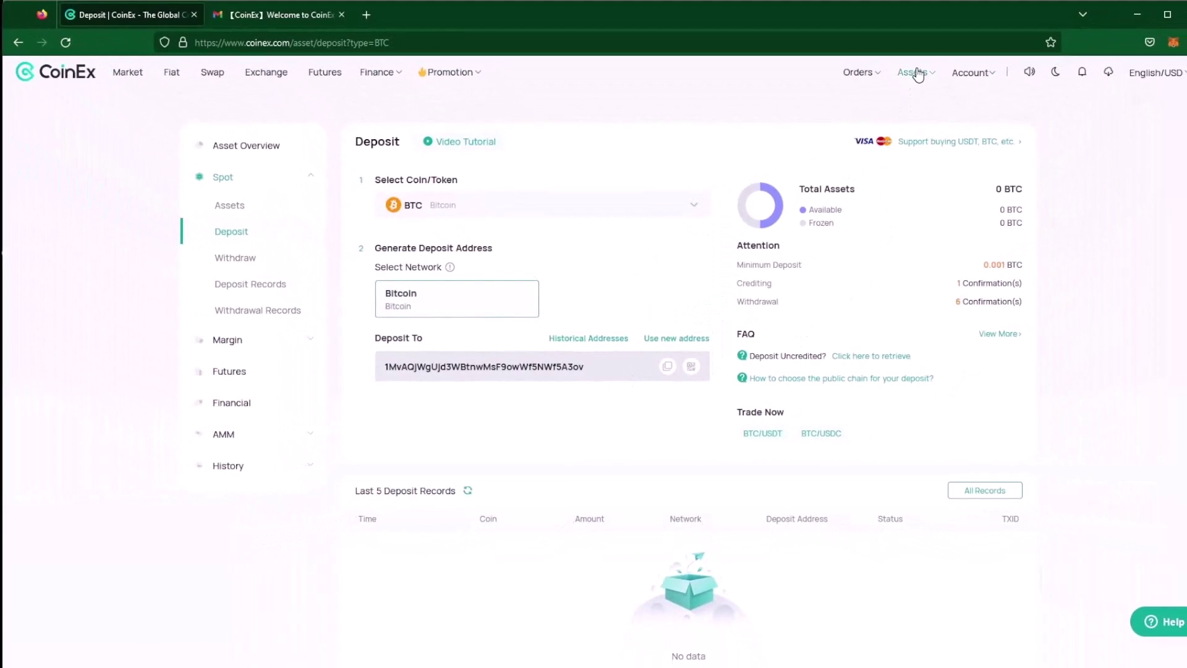
mouse_move(918, 74)
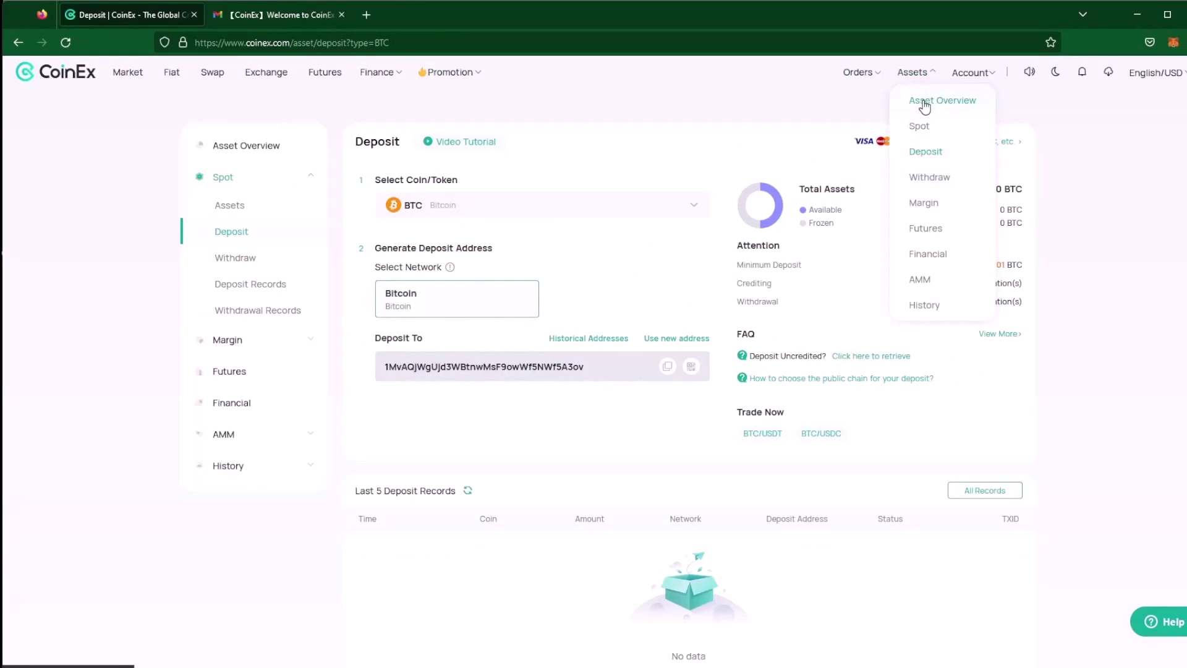
Step: Open the BTC Withdraw page on the Bitcoin network, dismissing the video tutorial
click(921, 180)
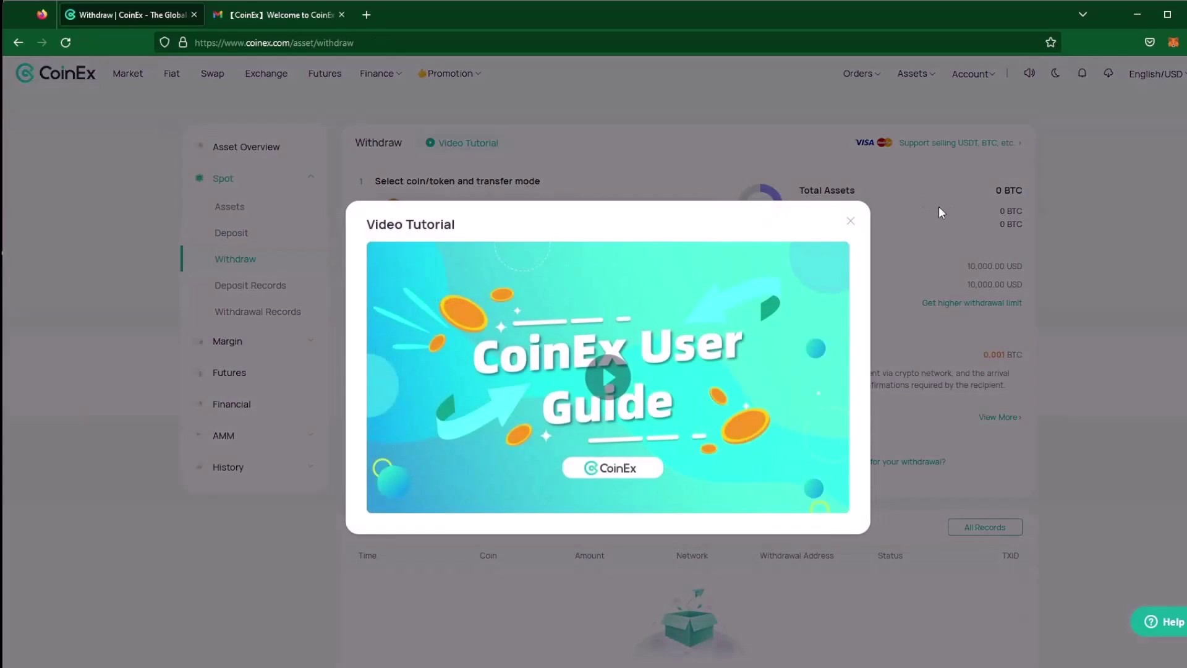
click(851, 220)
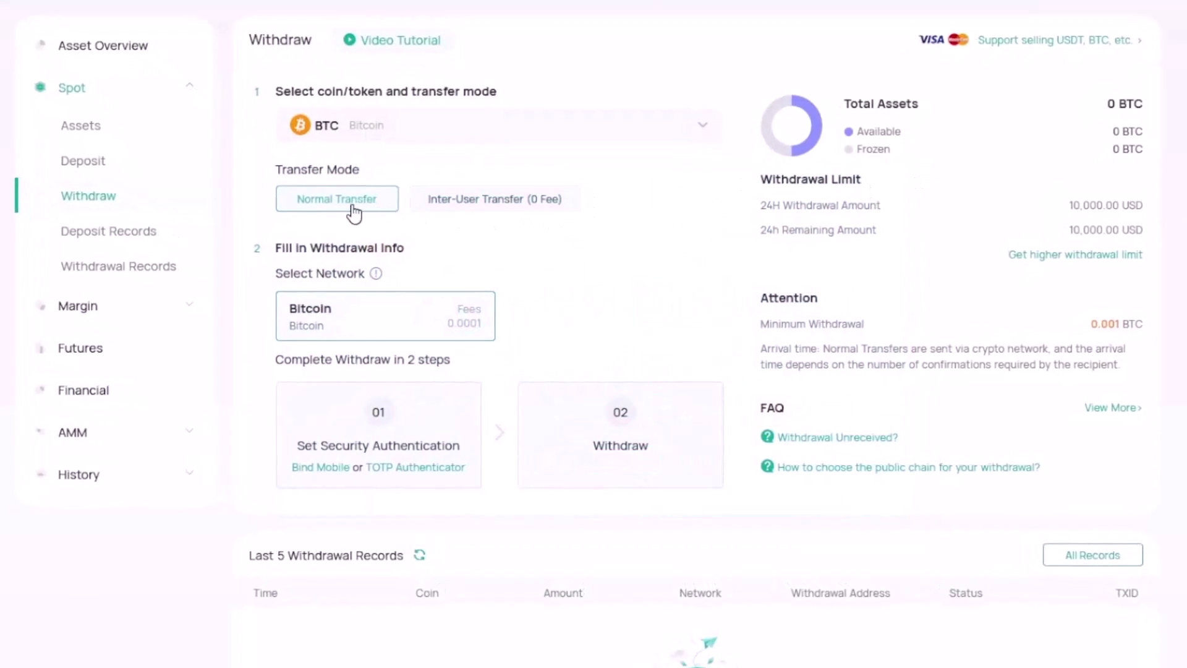
mouse_move(327, 279)
mouse_move(376, 275)
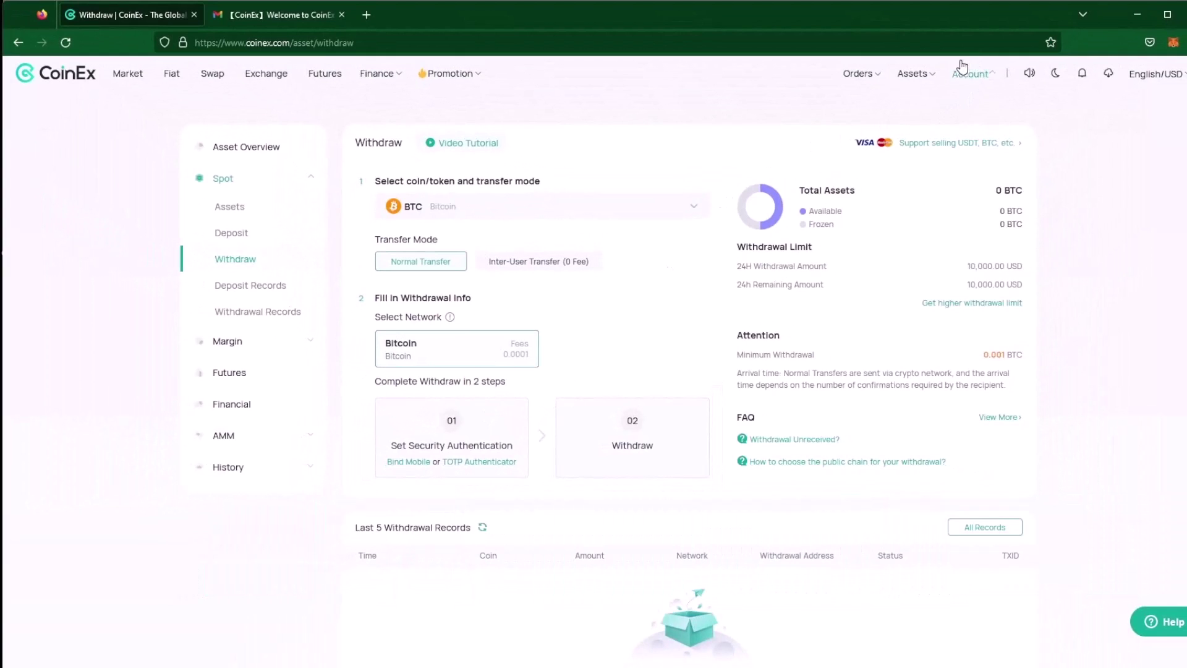
mouse_move(965, 72)
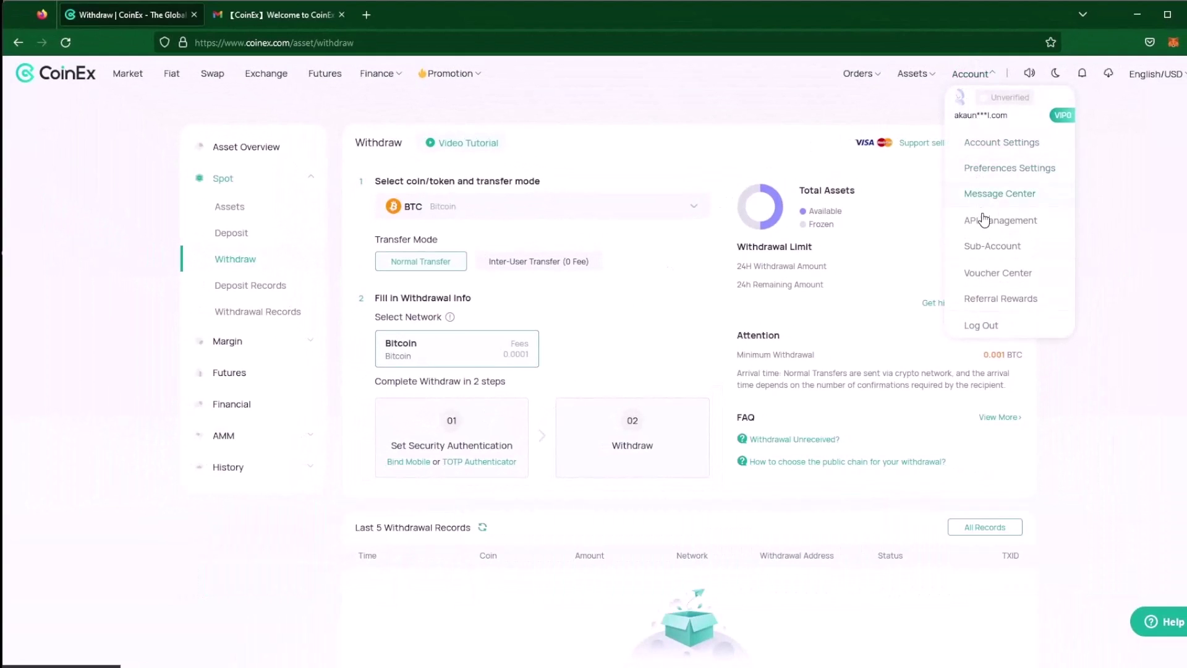
Step: From Account Settings, start TOTP binding and paste the emailed verification code
click(997, 148)
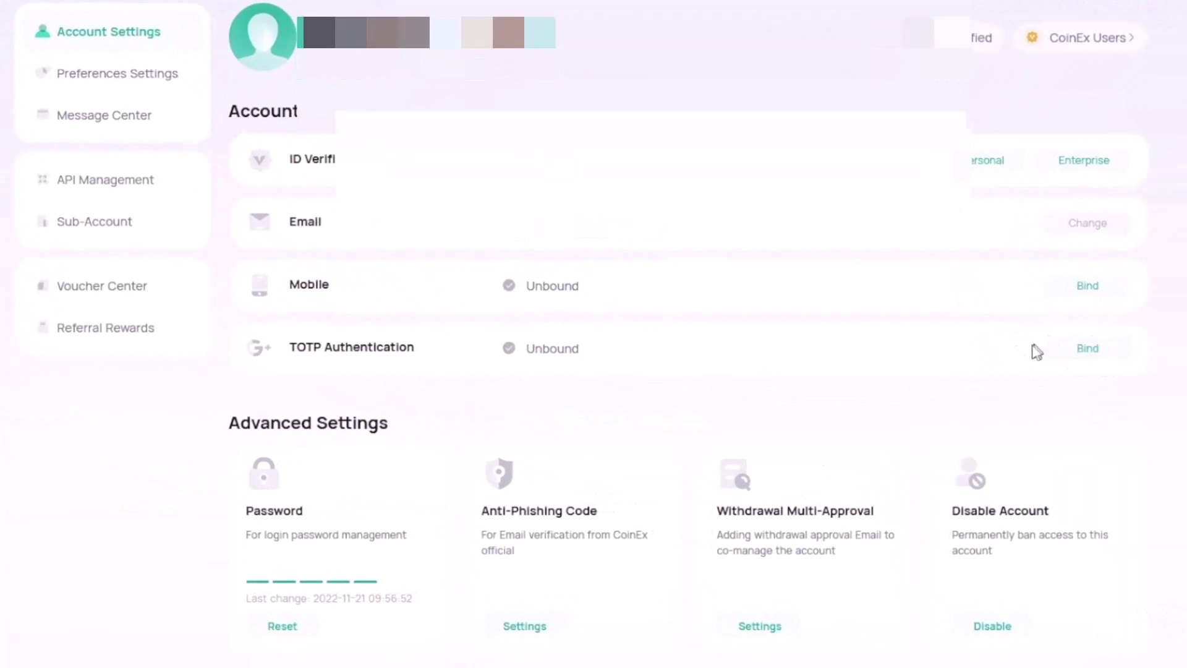
click(1087, 348)
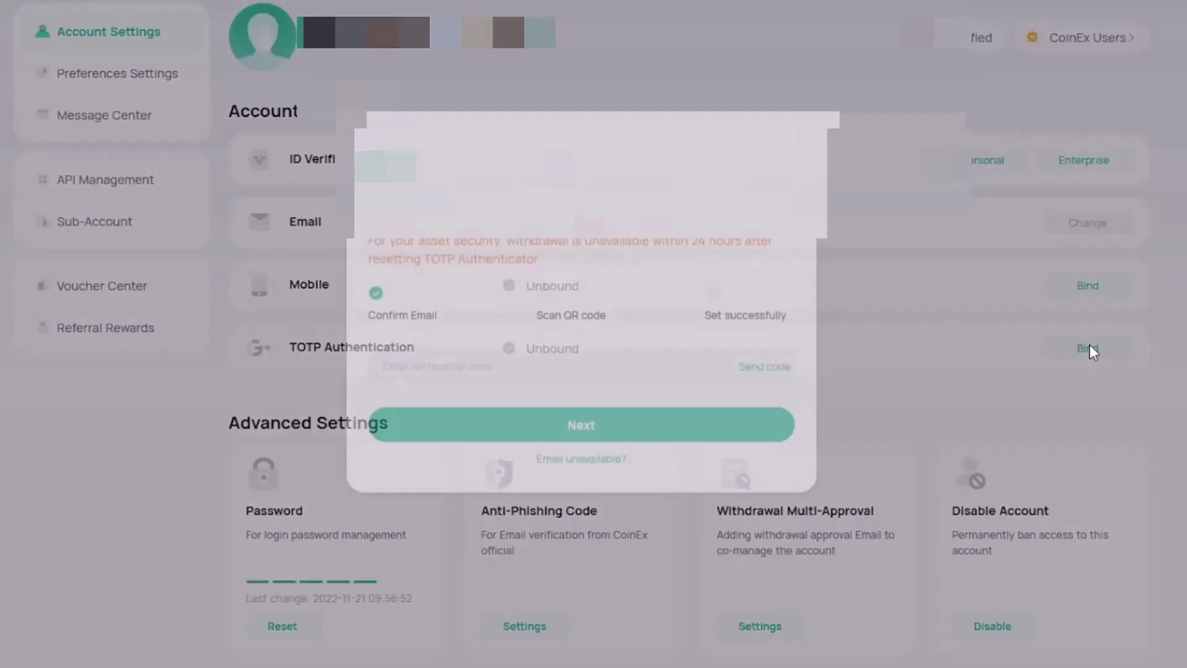
click(763, 375)
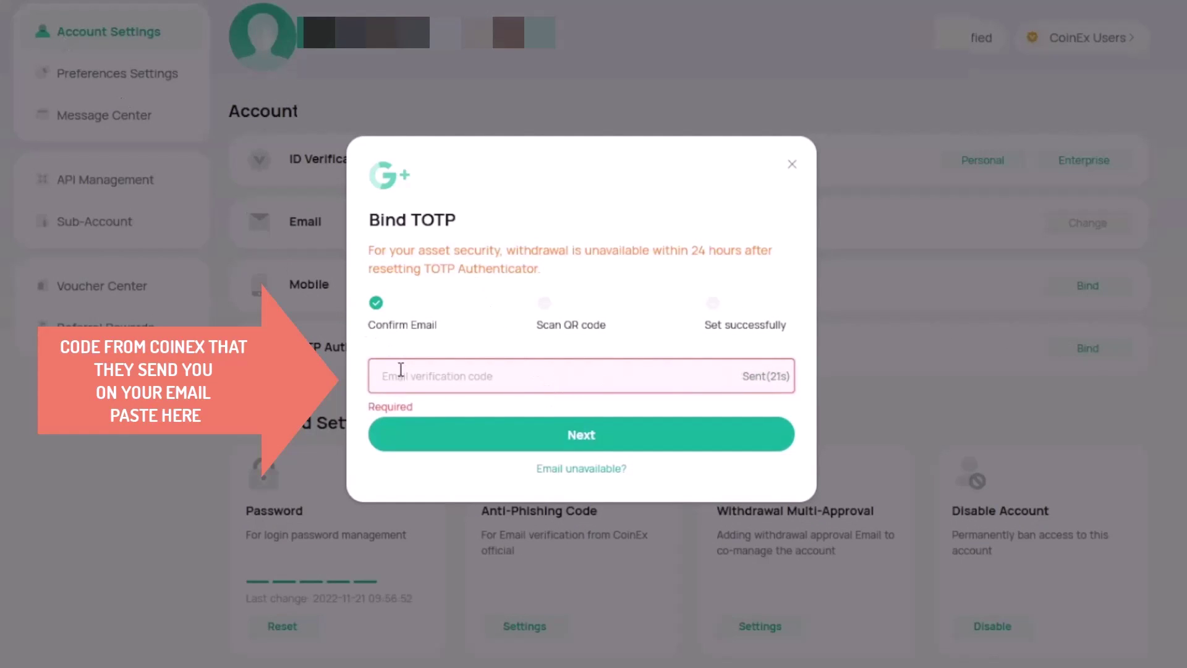
right_click(399, 367)
click(453, 493)
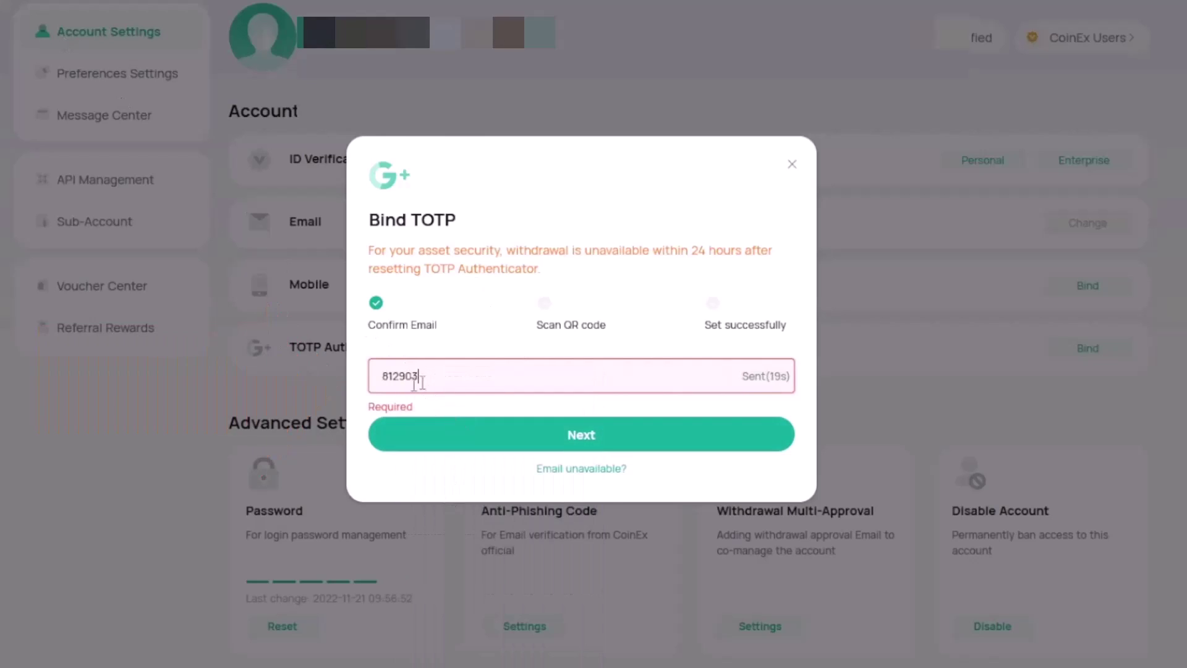
Step: Advance to the QR code step, review the private key and instructions, then leave TOTP unbound
click(588, 436)
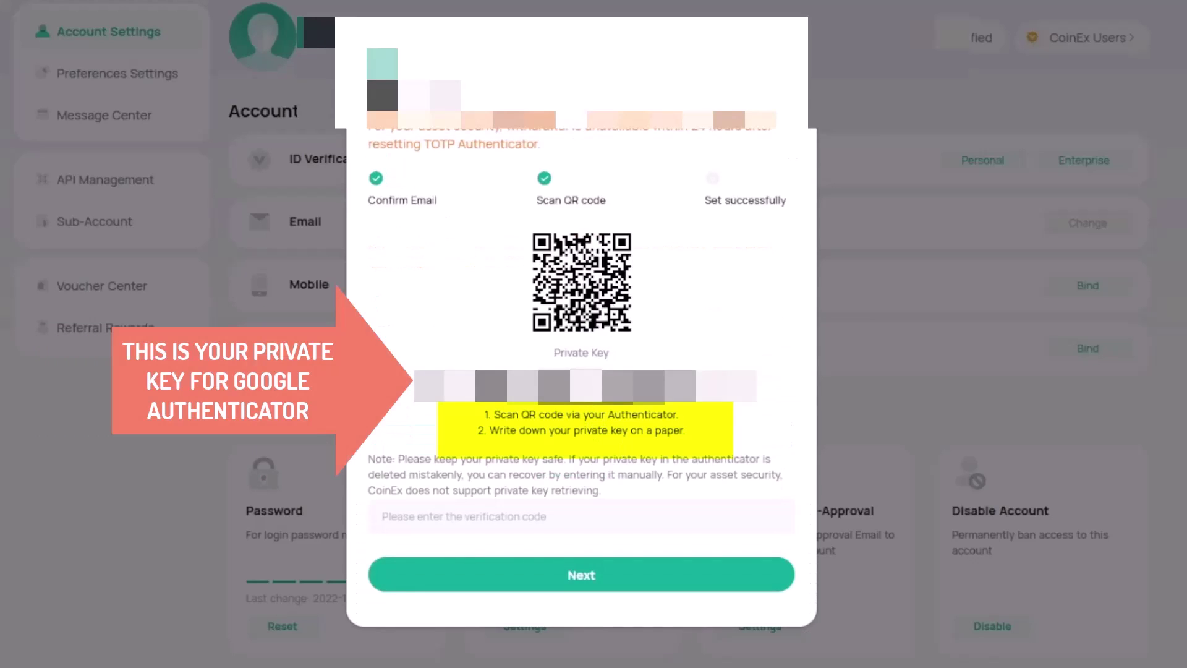
drag(415, 386, 724, 411)
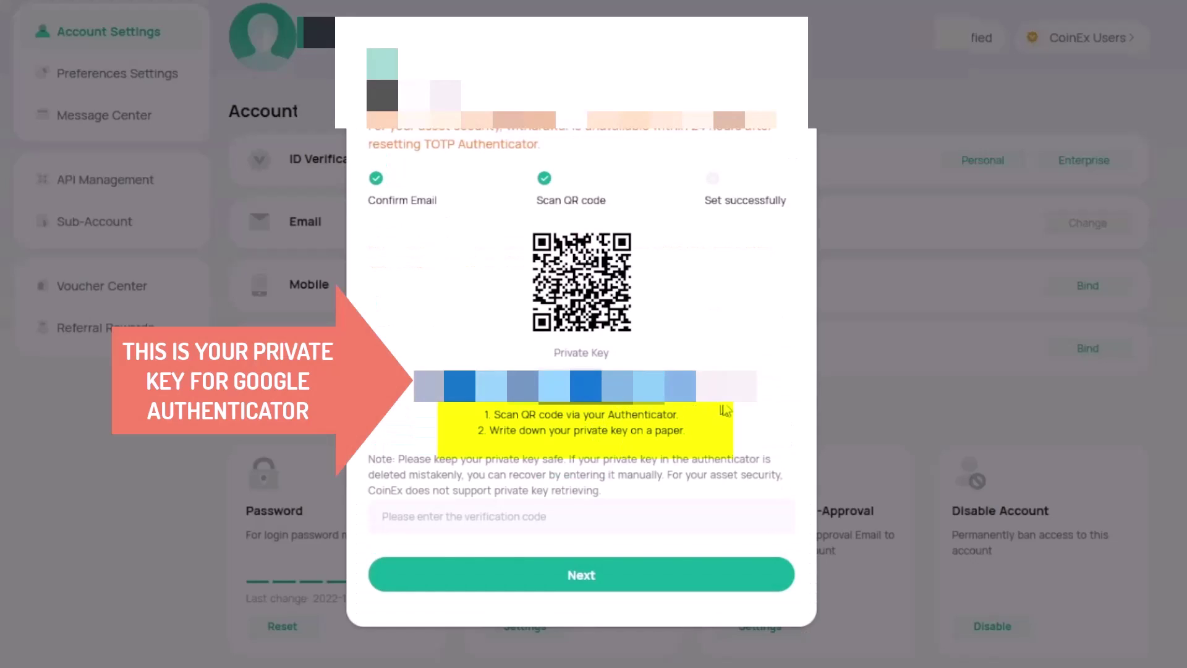
click(758, 412)
drag(503, 413, 695, 427)
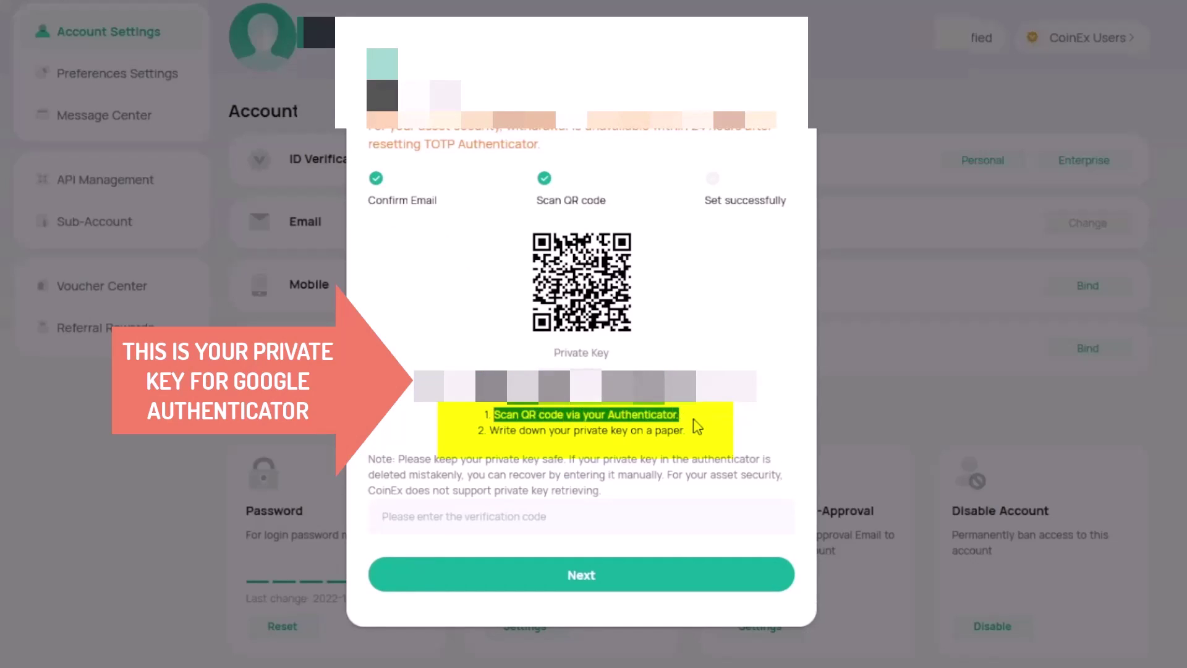
click(697, 426)
drag(483, 435, 716, 450)
click(716, 450)
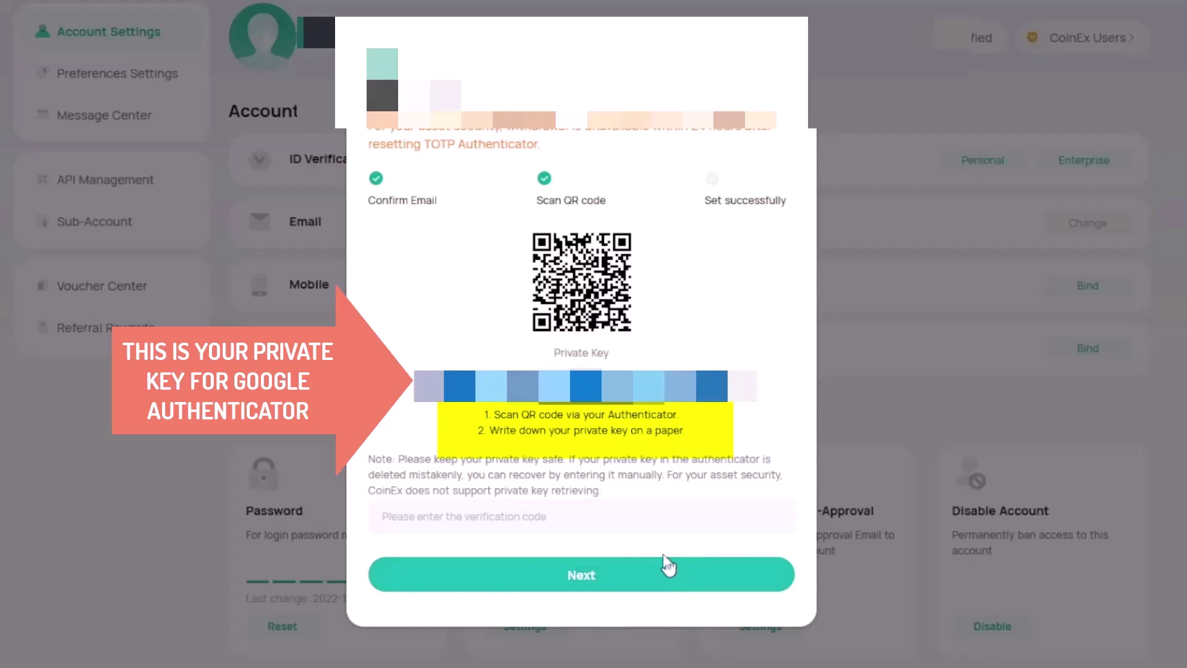
click(418, 520)
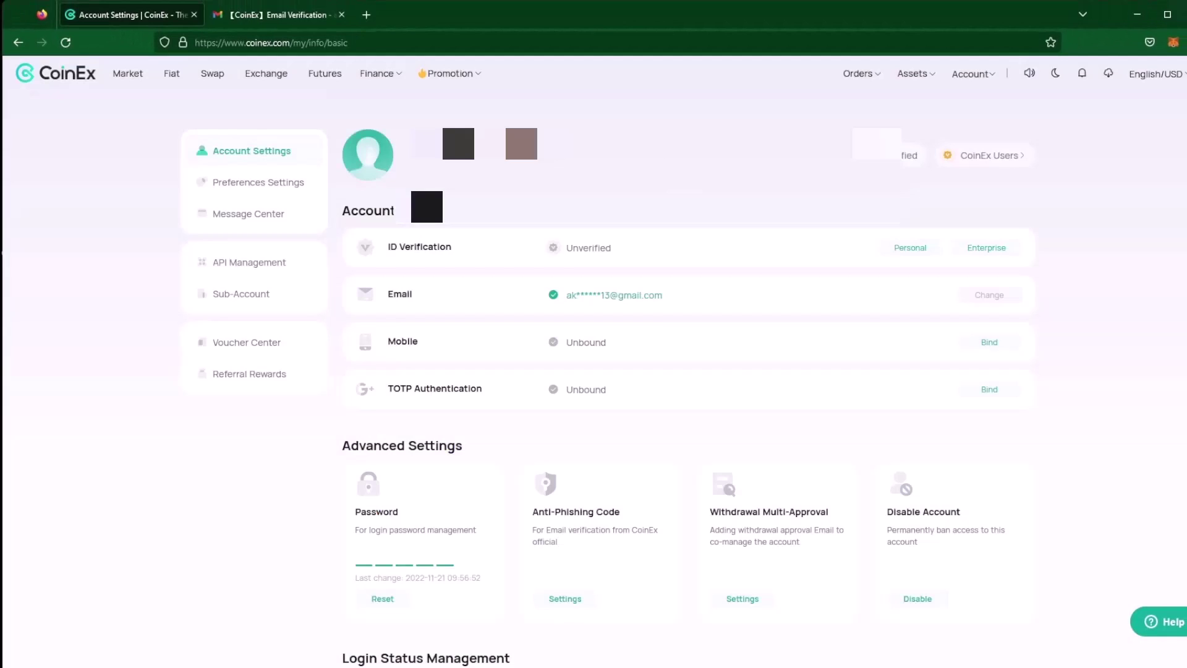
scroll(813, 304, down, 3)
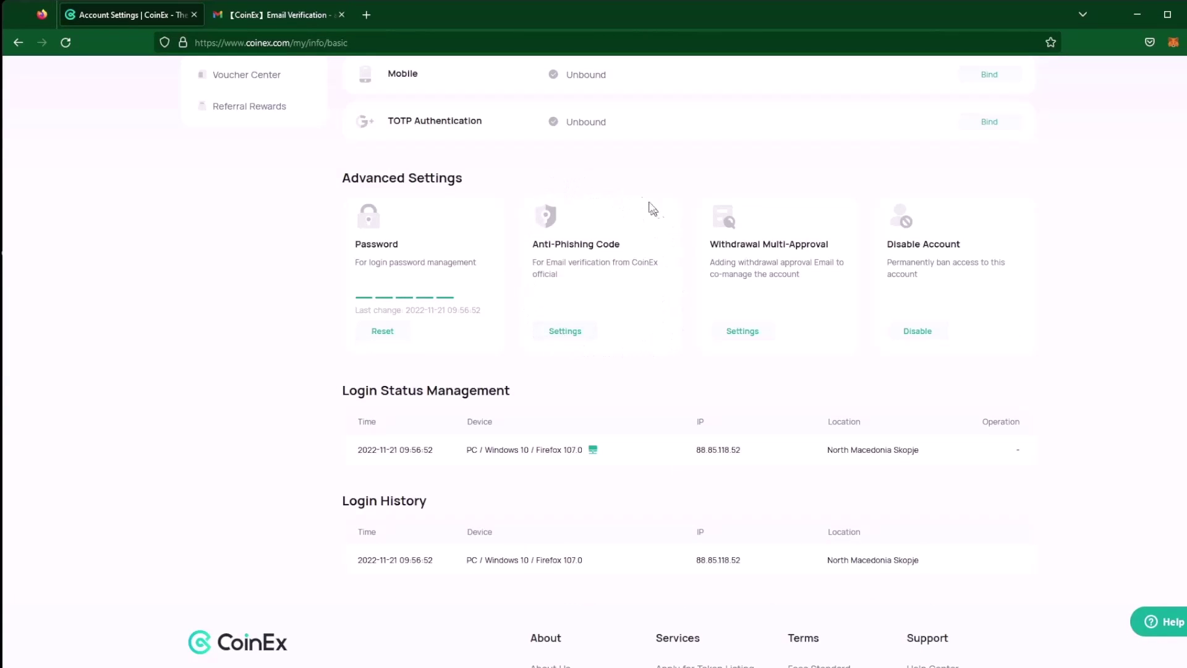
Step: Open the Anti-Phishing Code settings and review its instructions and email code field
click(583, 329)
drag(462, 300, 588, 301)
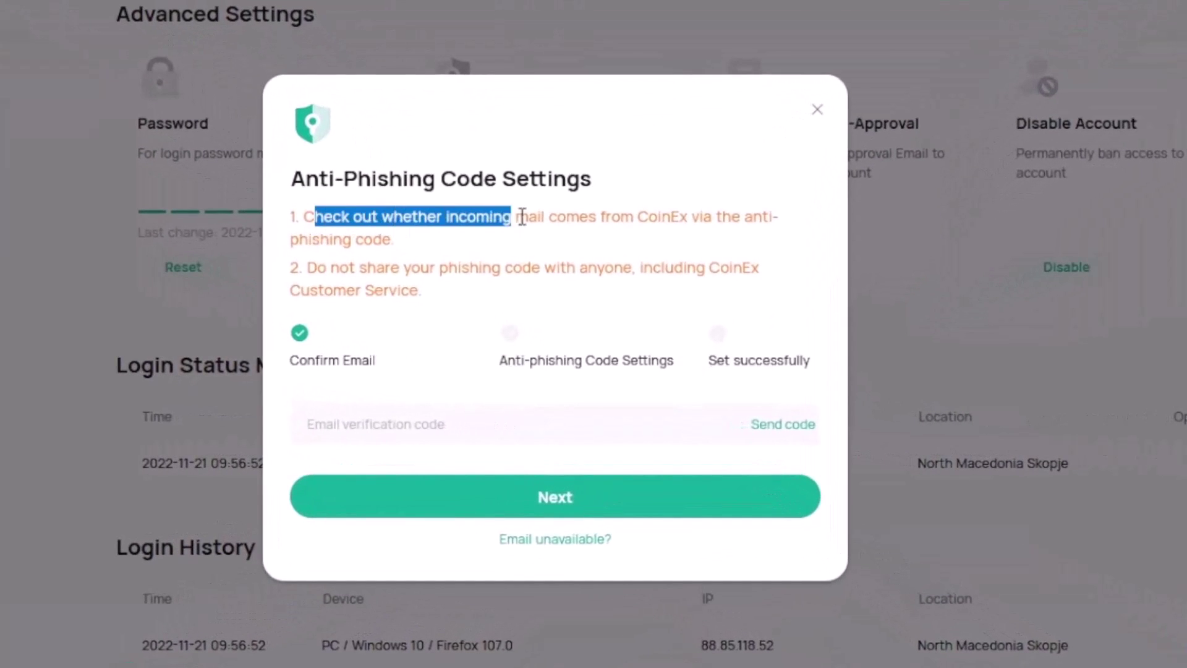
drag(523, 217, 779, 217)
drag(291, 255, 803, 272)
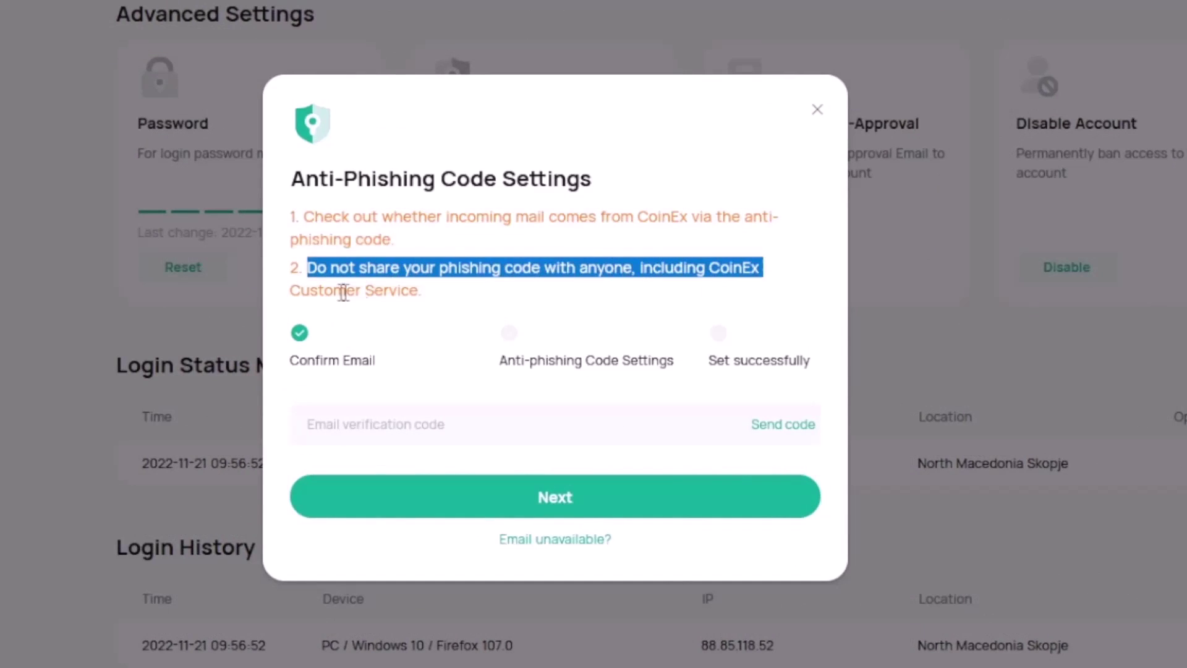
click(378, 424)
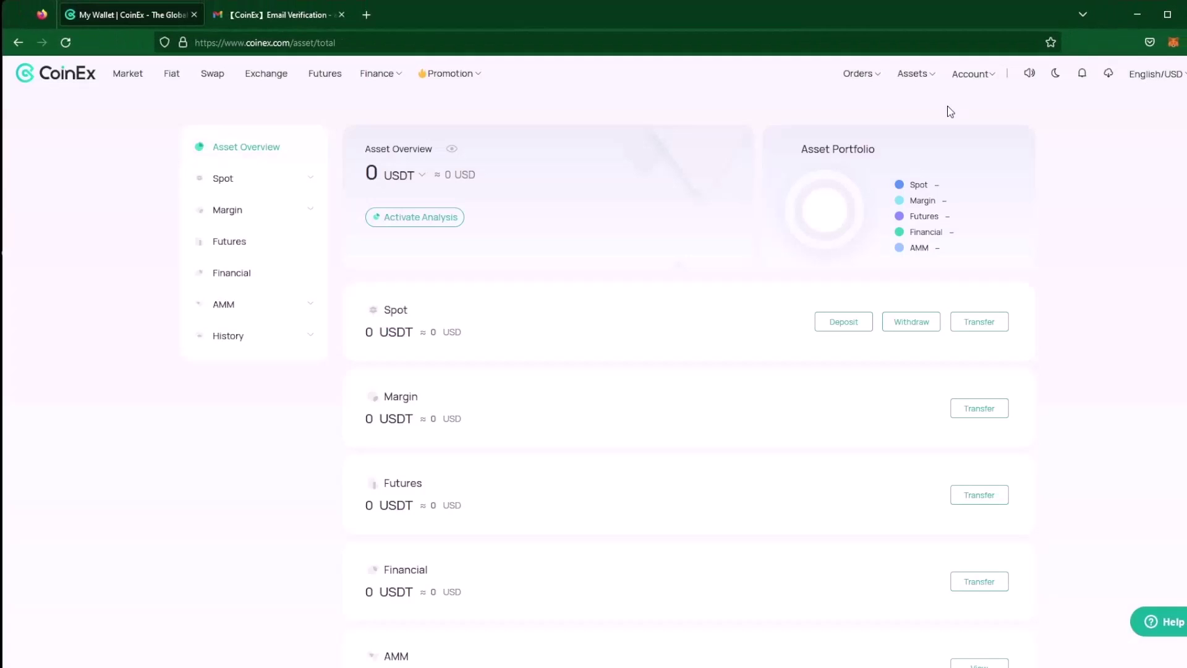
Step: From the Spot assets list, open BTC/USDT trading through Bitcoin's Trade menu
click(233, 180)
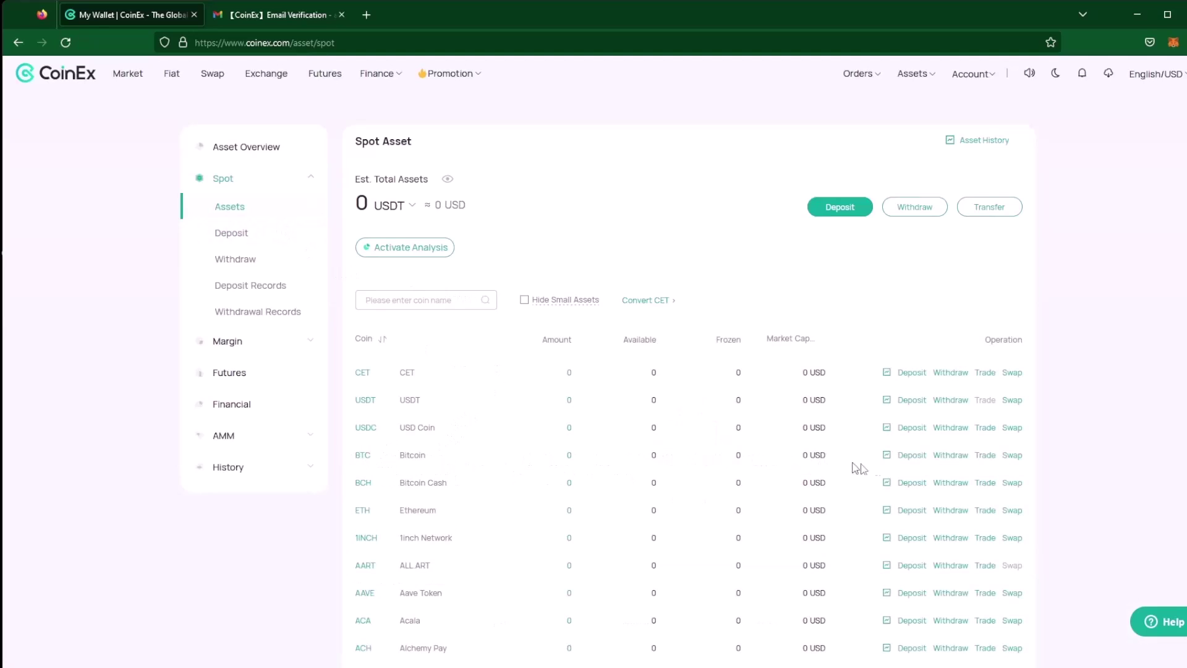
mouse_move(986, 461)
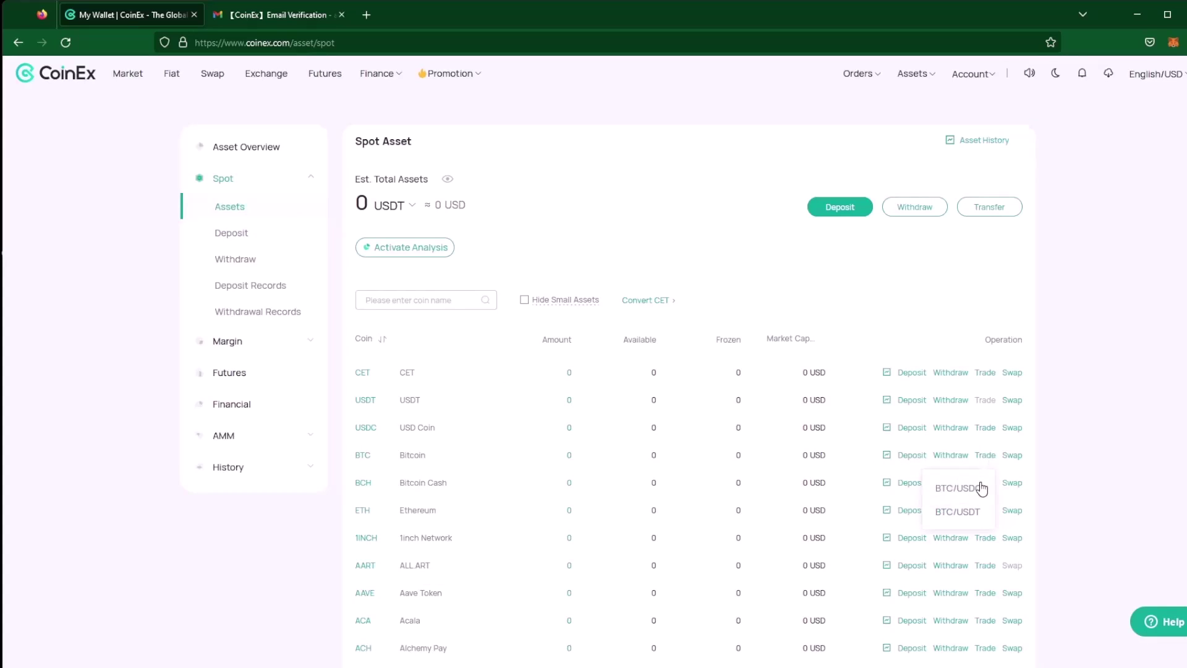
click(960, 513)
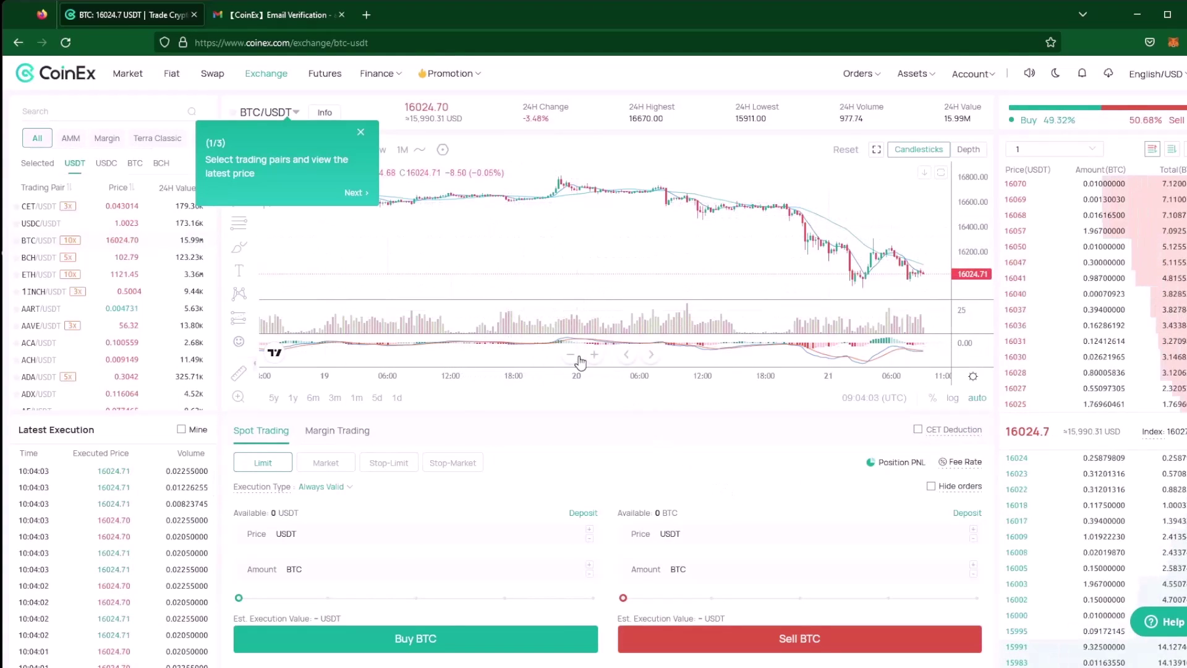
Step: Scroll through the BTC/USDT trading page, then return to Asset Overview
scroll(489, 213, down, 2)
scroll(590, 421, down, 3)
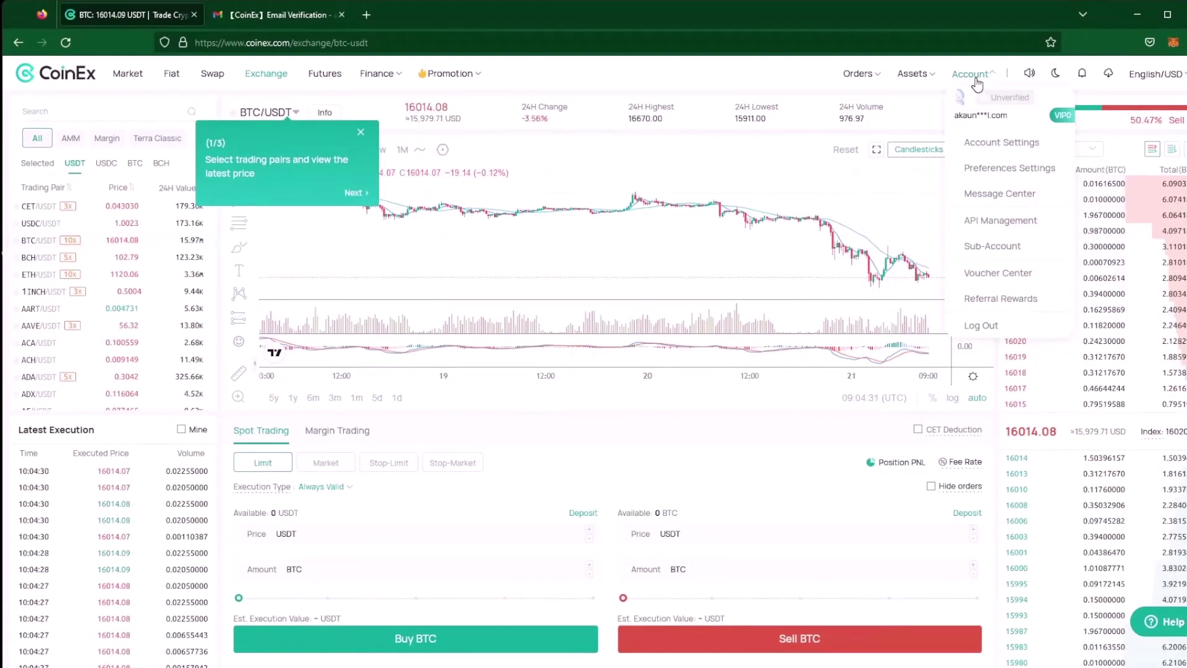
mouse_move(921, 78)
click(940, 101)
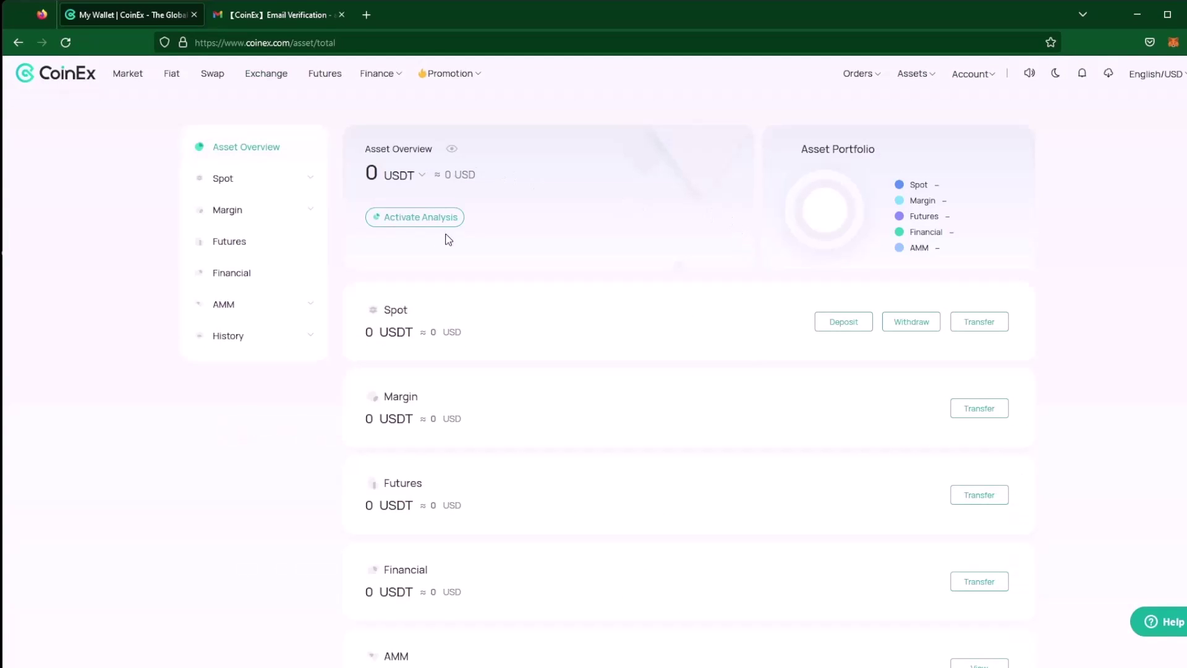
Step: Open Market and scroll the 631-coin list down and back to the top
click(130, 75)
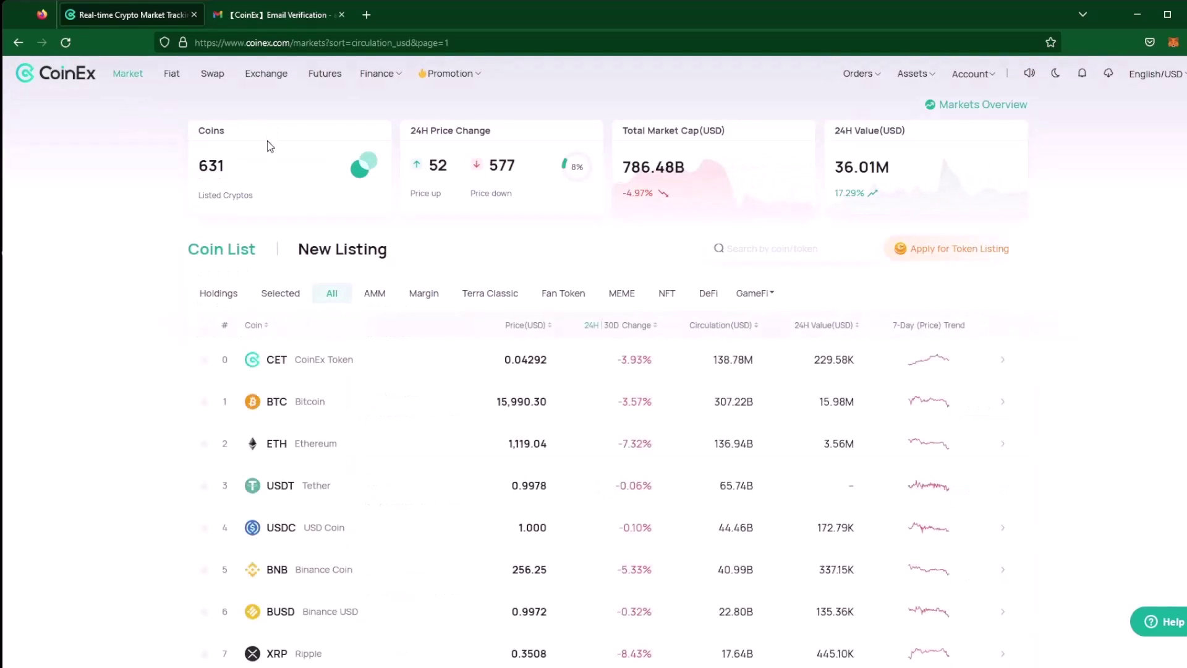
scroll(335, 391, down, 5)
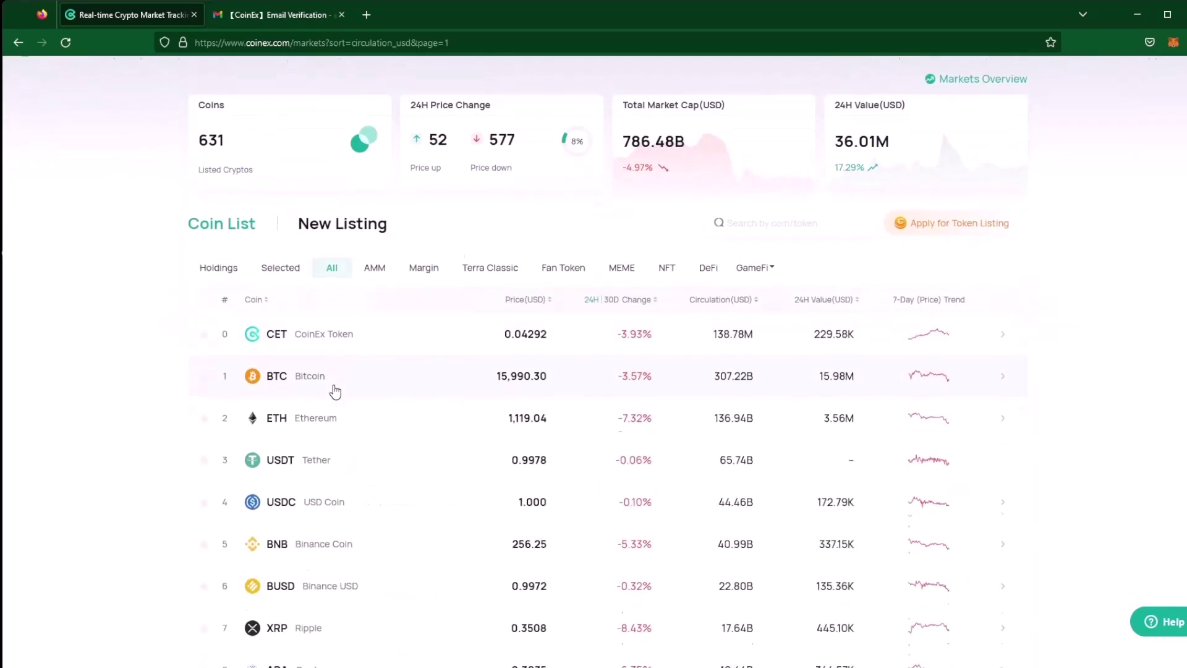
scroll(334, 390, down, 12)
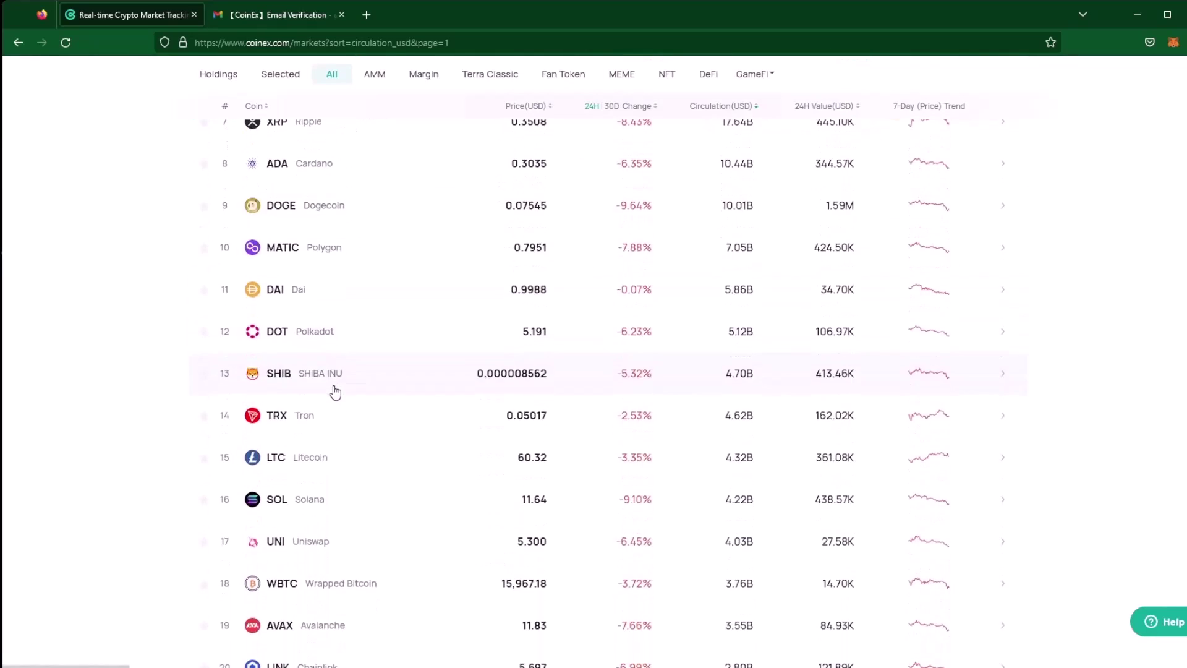
scroll(335, 391, down, 11)
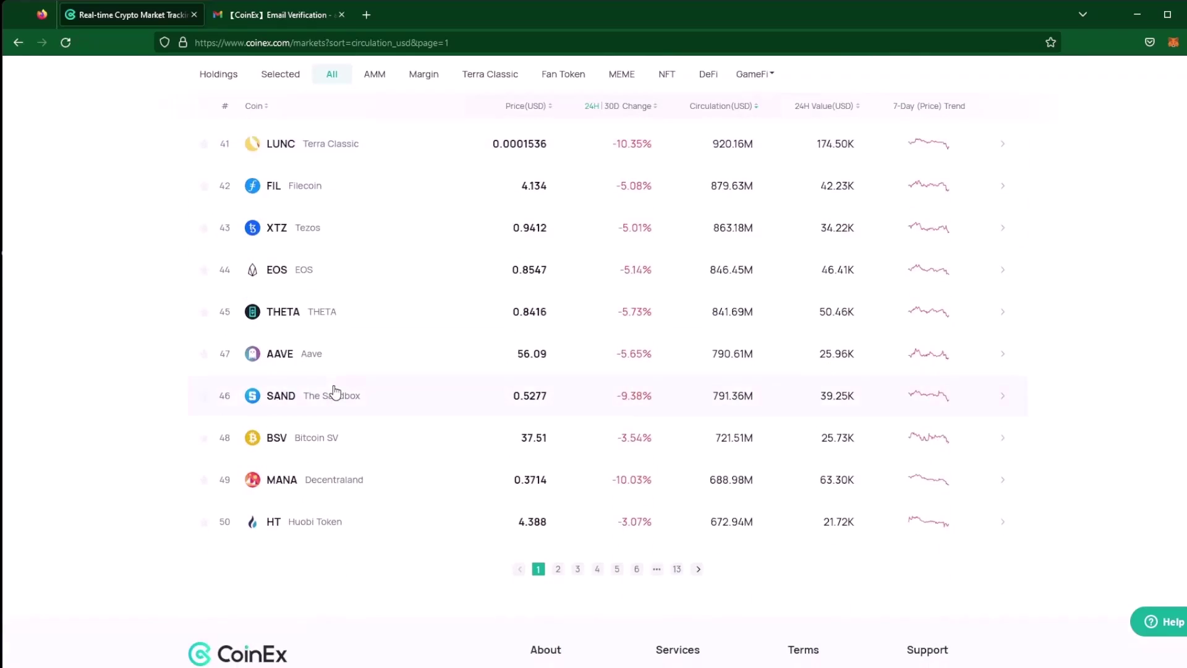
scroll(334, 391, up, 20)
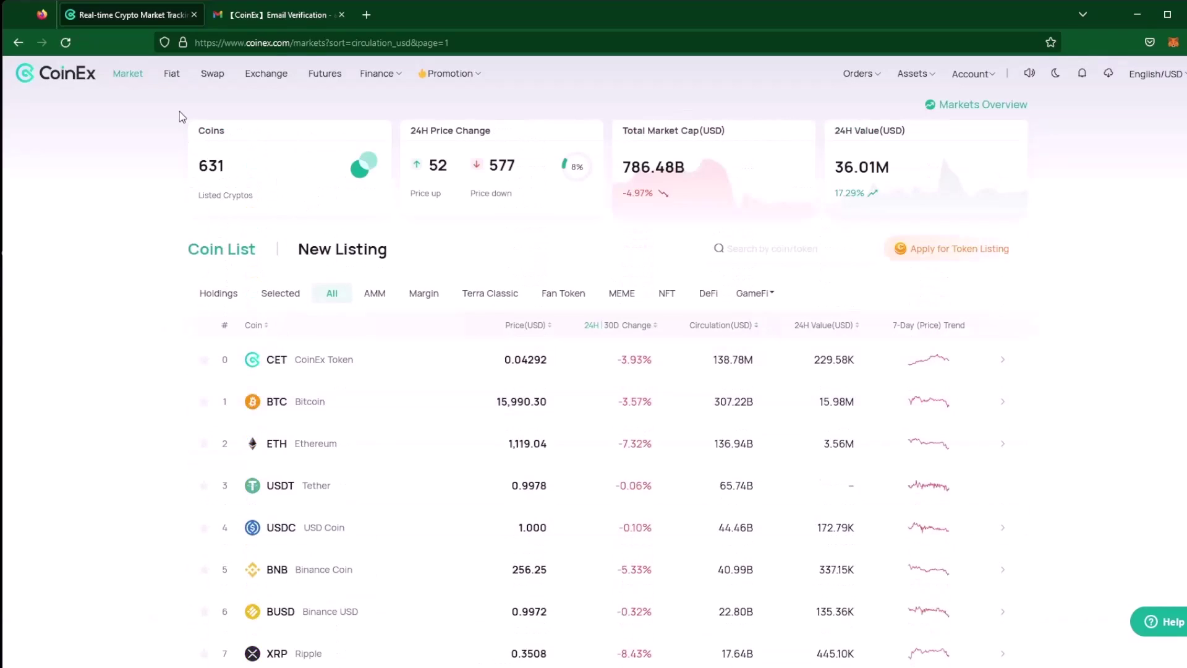
Step: Browse Fiat payment partners for BTC with USD, from Banxa at 16,161.7 to Guardarian at 17,410.81
click(175, 74)
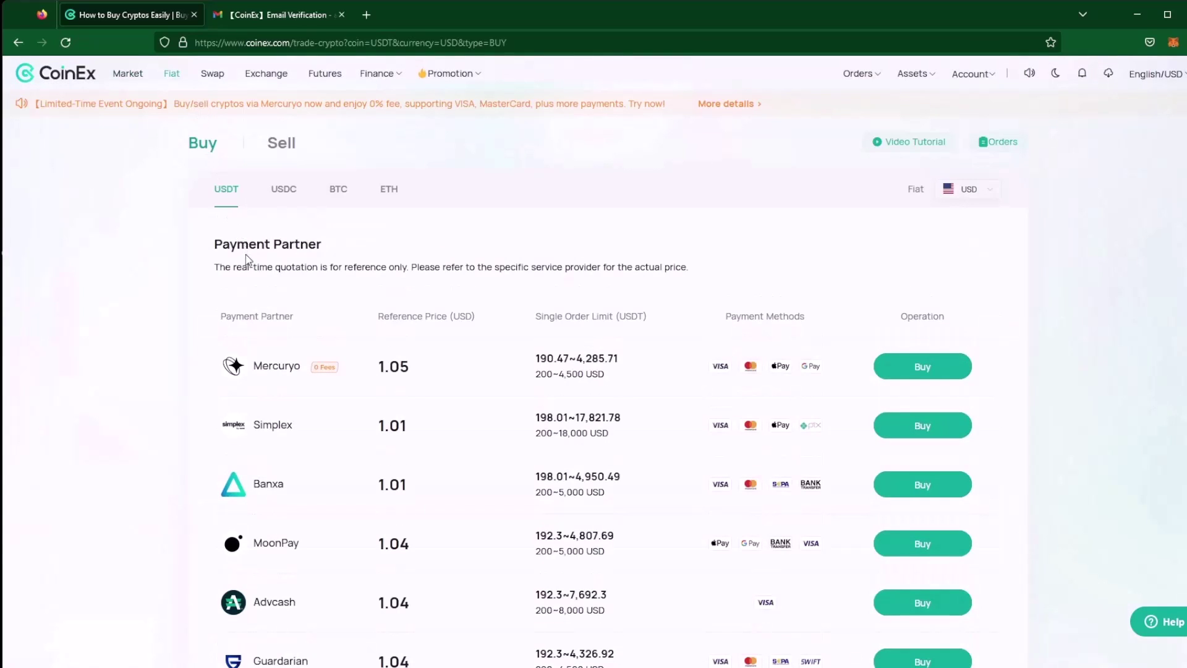
scroll(252, 289, down, 2)
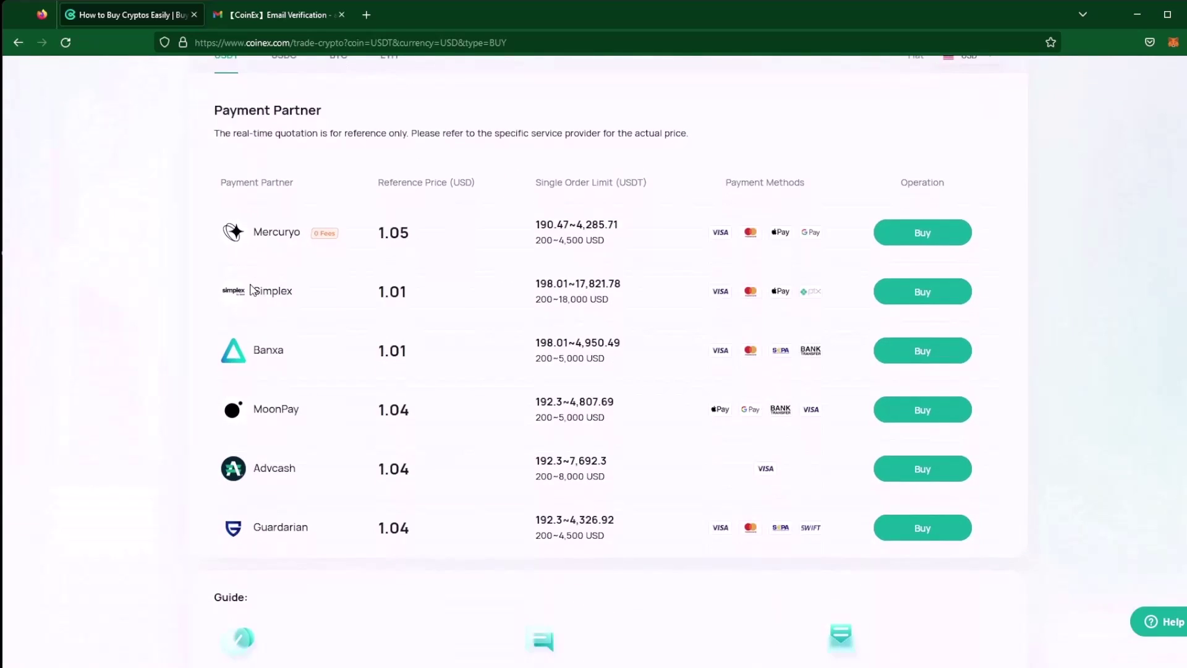
scroll(252, 290, down, 2)
scroll(255, 287, up, 4)
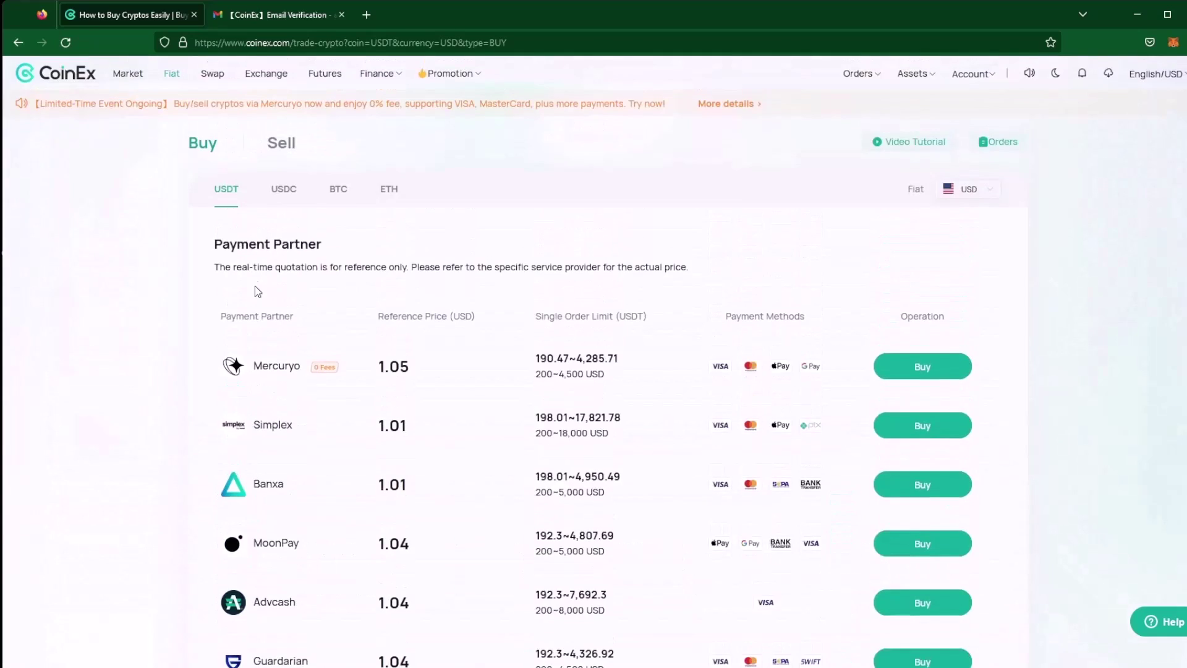
click(337, 191)
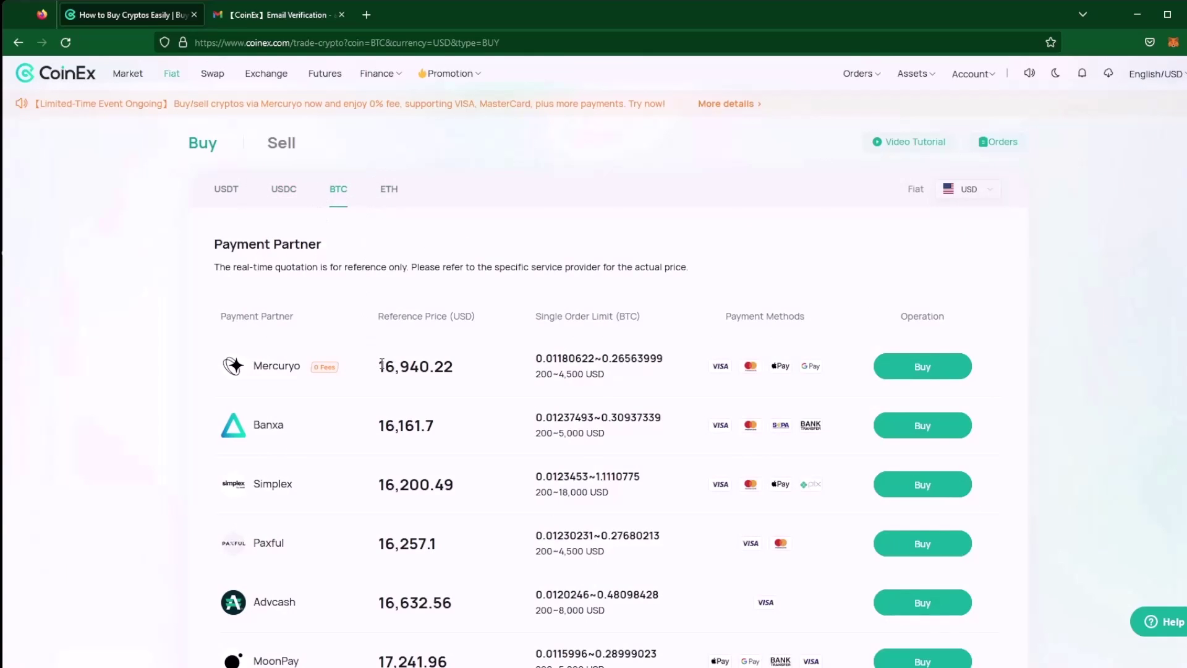
scroll(382, 369, down, 2)
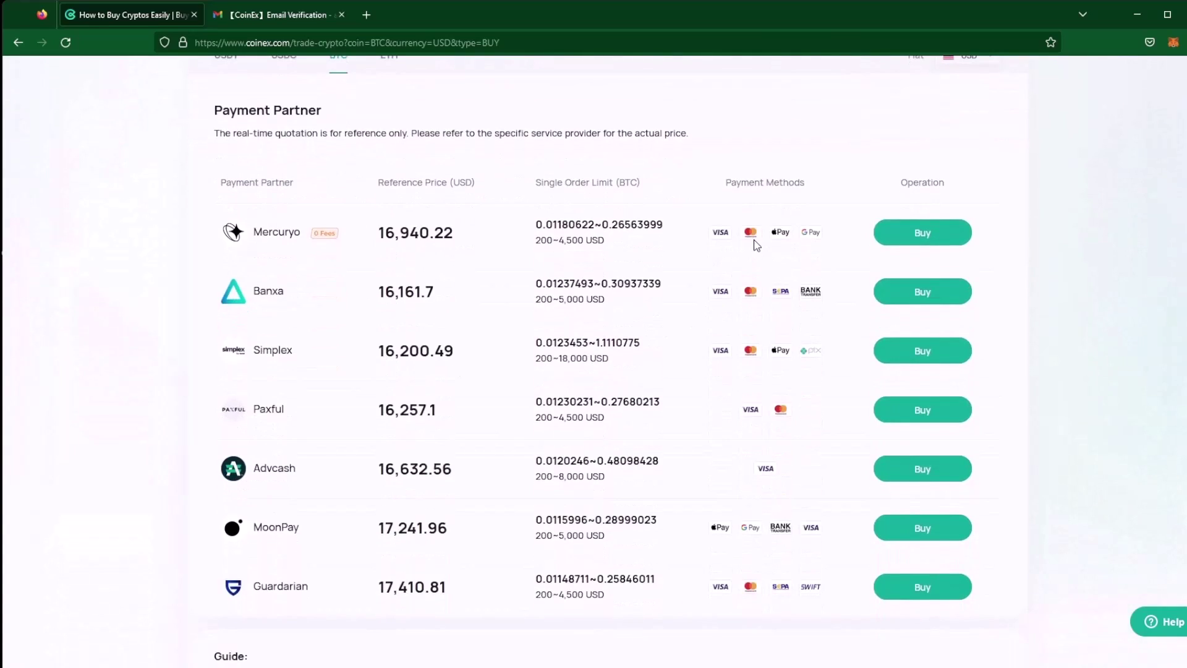